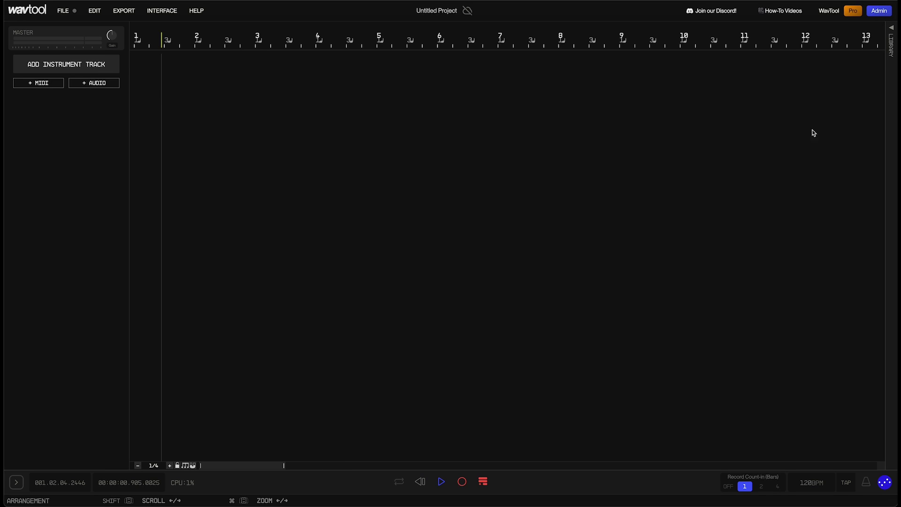
Open the Library panel to list AI Skills such as Composer, Generate Audio and Stem Split.
{"action": "left_click", "coordinate": [892, 55]}
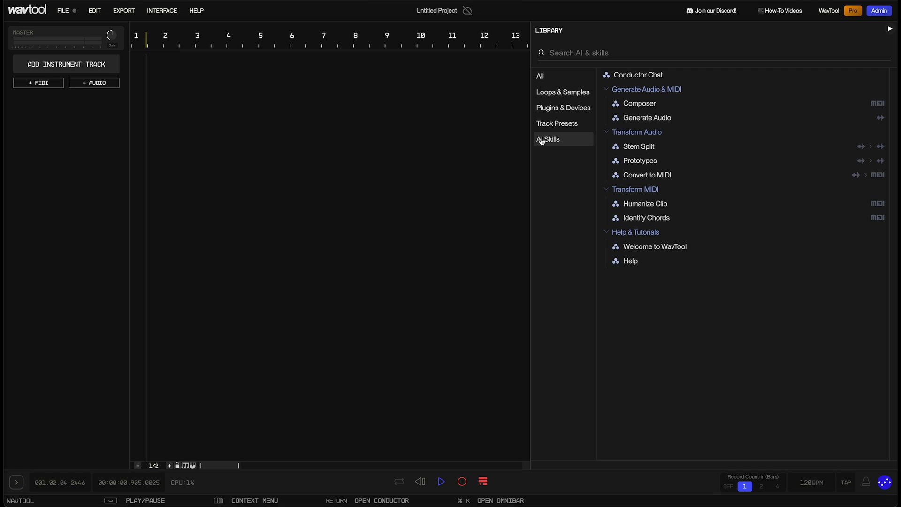
Generate a five-second audio clip from the prompt 'funky beat 120bpm'.
{"action": "left_click", "coordinate": [632, 118]}
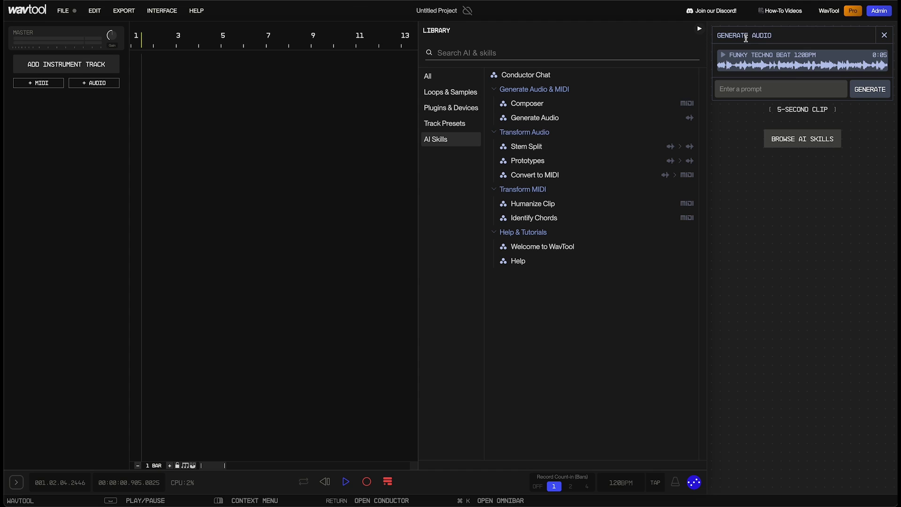
{"action": "left_click", "coordinate": [770, 88]}
{"action": "type", "text": "funky beat 120bpm"}
{"action": "key", "text": "Return"}
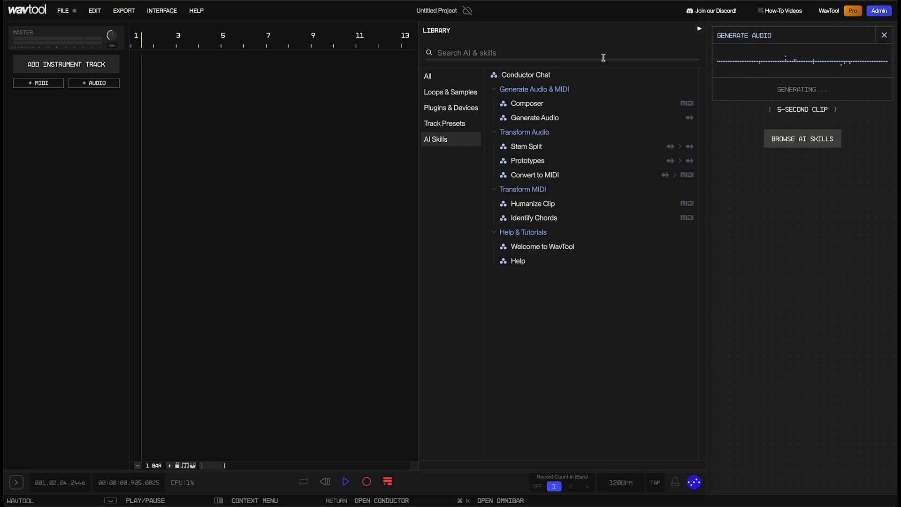
Play the generated Funky Beat 120BPM clip, resizing the library panel around it.
{"action": "left_click_drag", "start_coordinate": [419, 50], "coordinate": [552, 51]}
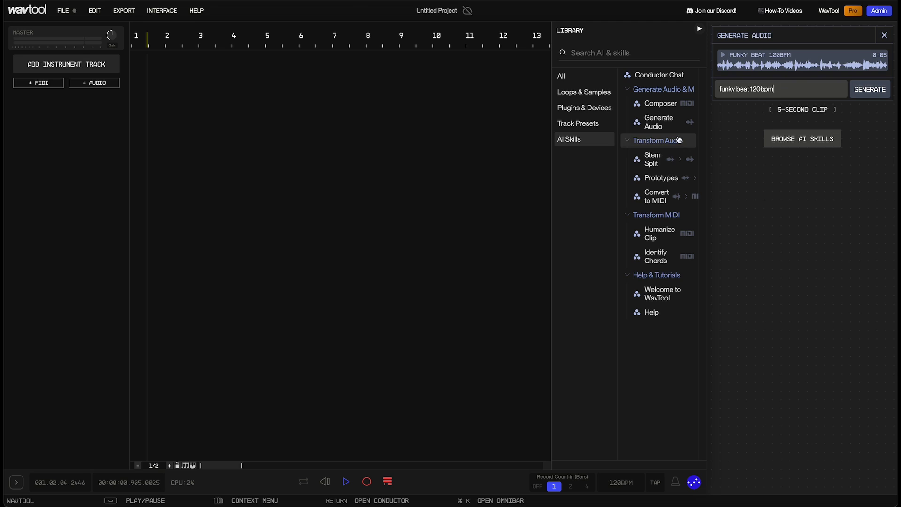
{"action": "left_click", "coordinate": [723, 55]}
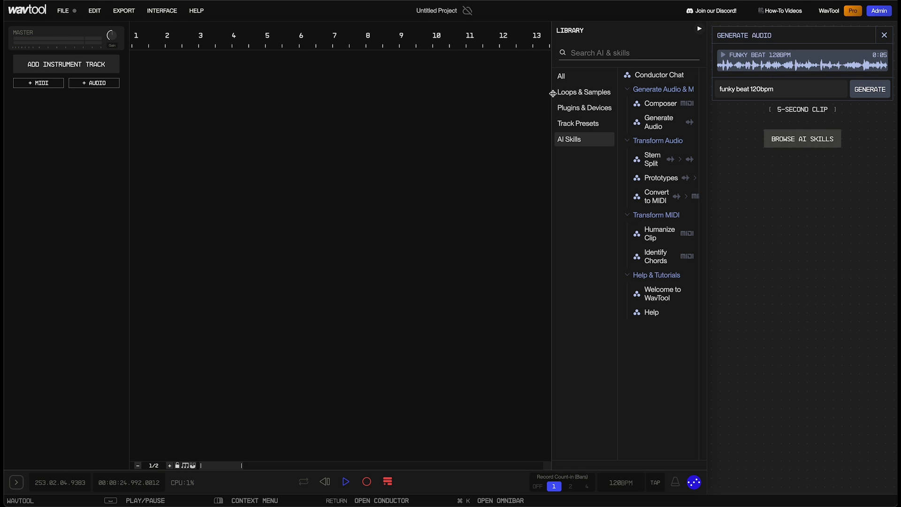
{"action": "left_click_drag", "start_coordinate": [553, 93], "coordinate": [504, 93]}
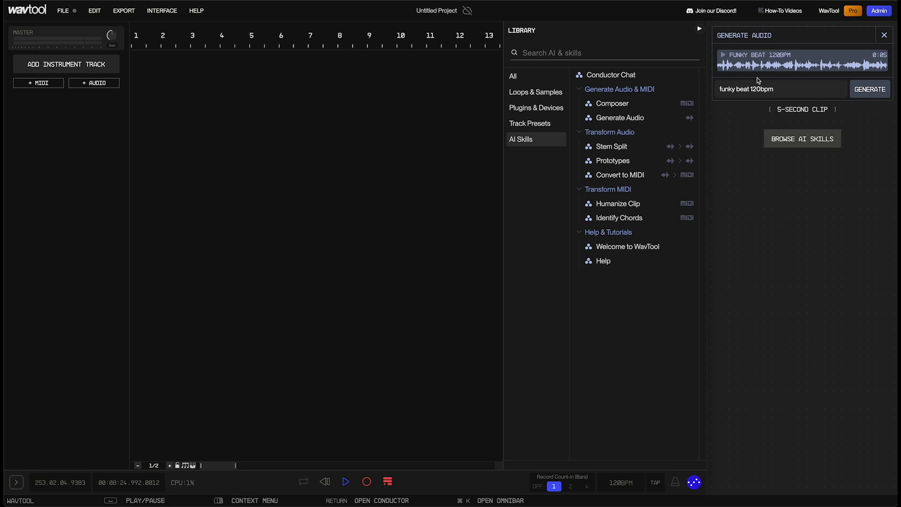
Stem-split the Funky Beat 120BPM clip into drums, bass, other and vocals, then play the drums and other stems.
{"action": "left_click", "coordinate": [615, 148]}
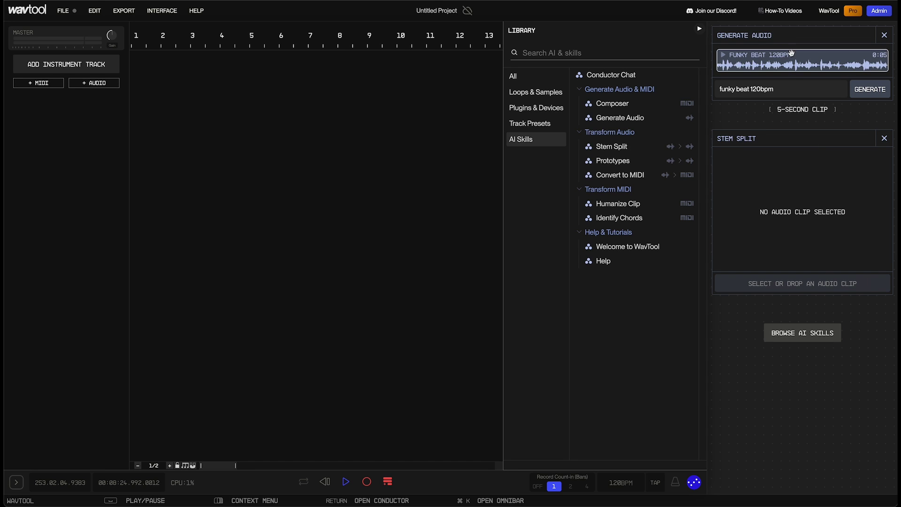
{"action": "left_click_drag", "start_coordinate": [792, 55], "coordinate": [790, 195]}
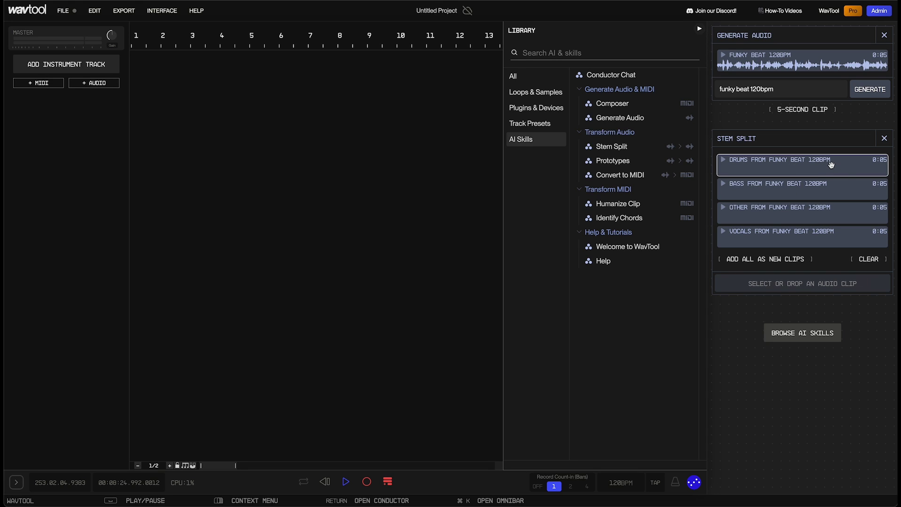
{"action": "left_click", "coordinate": [723, 161]}
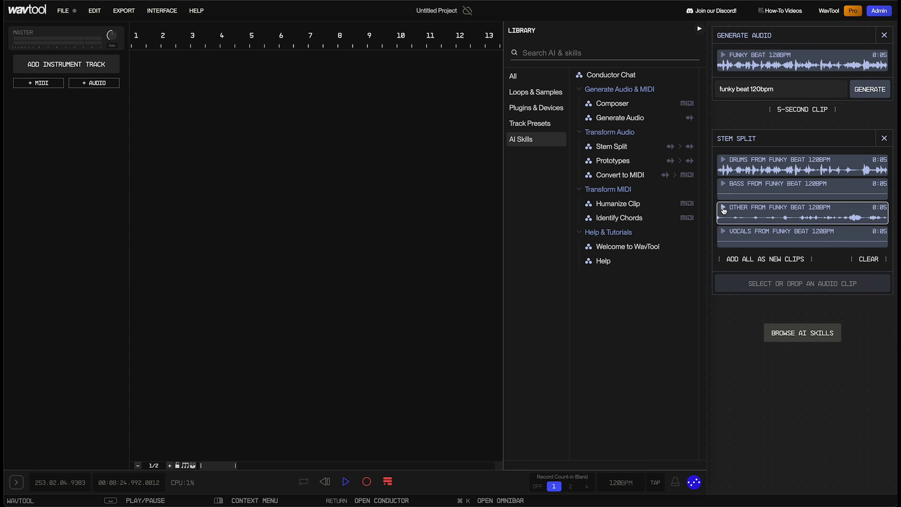
{"action": "left_click", "coordinate": [724, 208]}
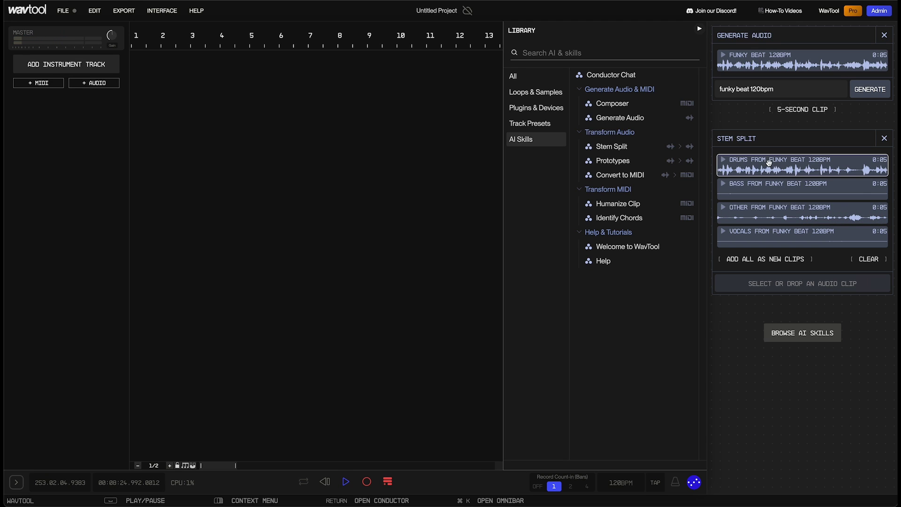
Place the drums stem as a clip on the Audio 1 track and play it back.
{"action": "mouse_move", "coordinate": [769, 162]}
{"action": "left_mouse_down"}
{"action": "mouse_move", "coordinate": [718, 117]}
{"action": "mouse_move", "coordinate": [205, 81]}
{"action": "mouse_move", "coordinate": [121, 65]}
{"action": "mouse_move", "coordinate": [134, 60]}
{"action": "left_mouse_up"}
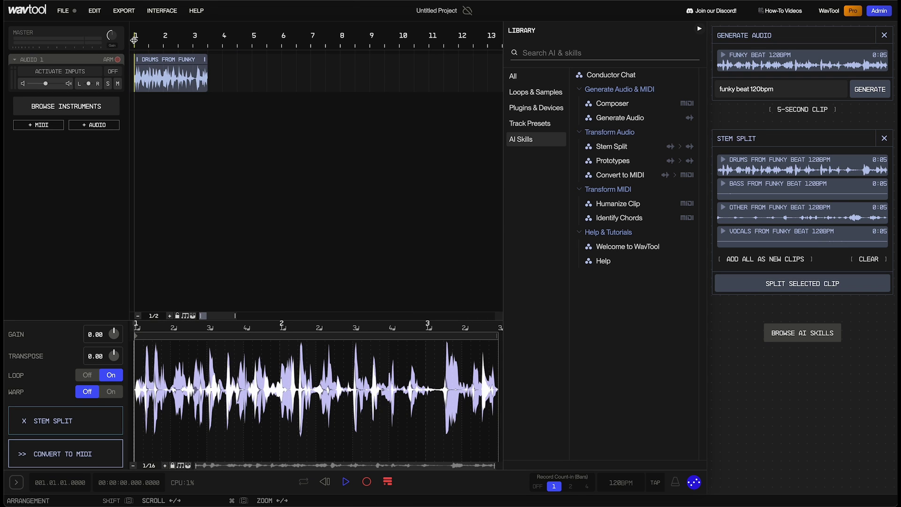
{"action": "left_click", "coordinate": [150, 60]}
{"action": "scroll", "coordinate": [149, 57], "scroll_direction": "up", "scroll_amount": 2}
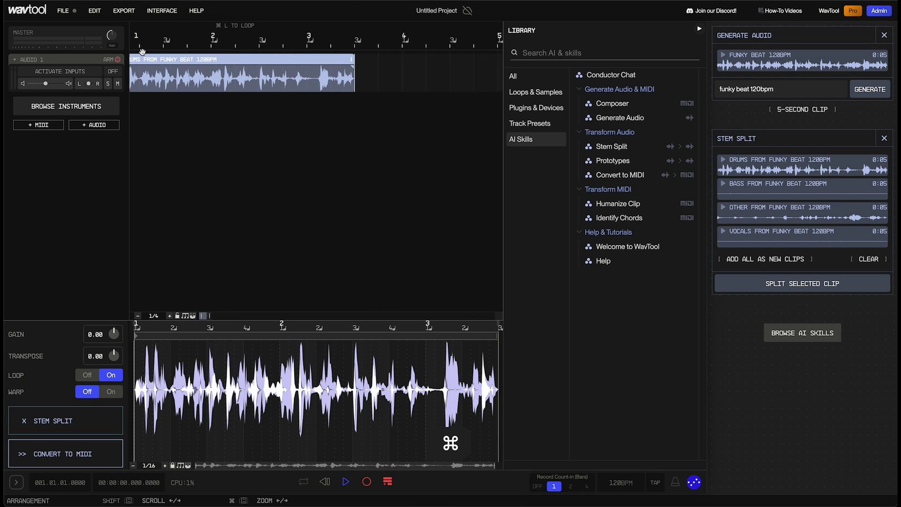
{"action": "scroll", "coordinate": [149, 57], "scroll_direction": "down", "scroll_amount": 2}
{"action": "key", "text": "space"}
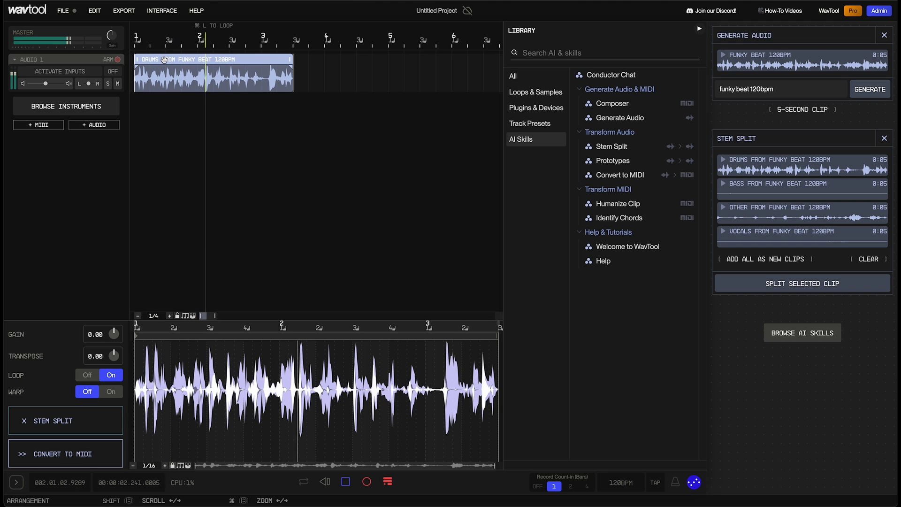
{"action": "key", "text": "space"}
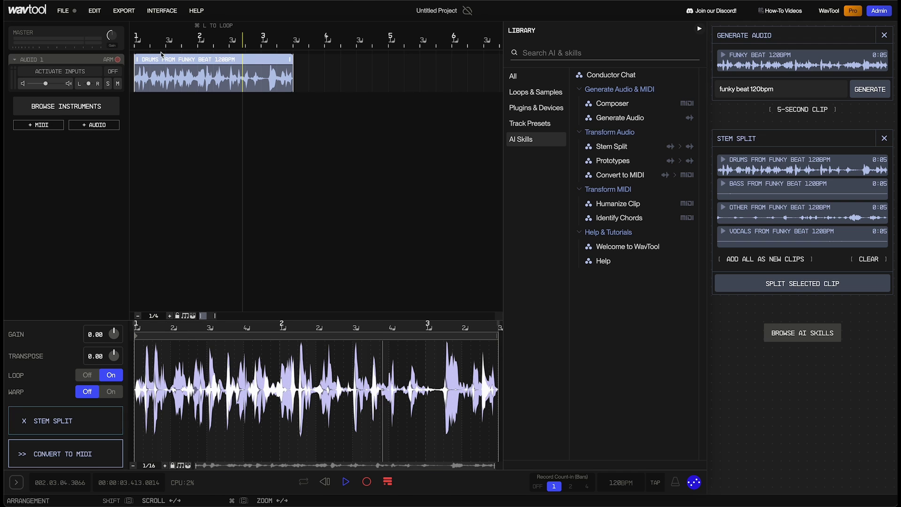
Set the playback start exactly on the drum hit's onset near bar 1 beat 3.
{"action": "scroll", "coordinate": [141, 54], "scroll_direction": "up", "scroll_amount": 5}
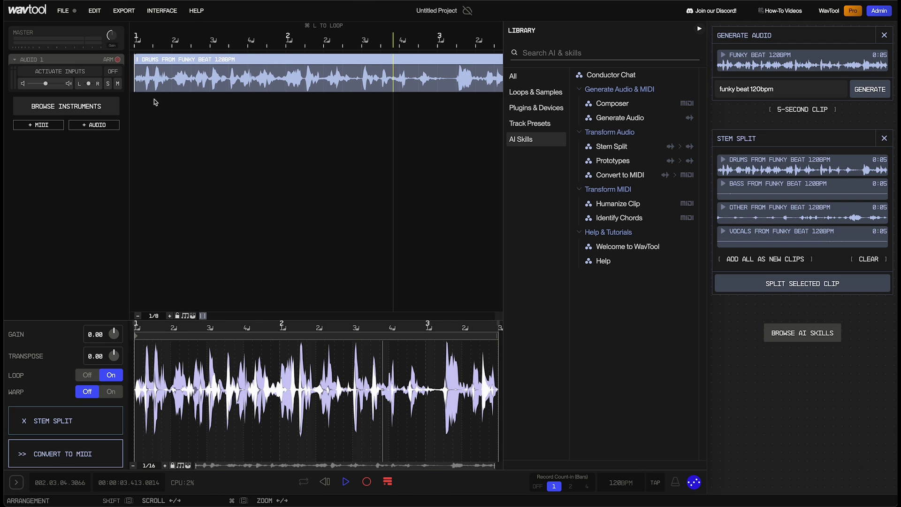
{"action": "left_click", "coordinate": [191, 47]}
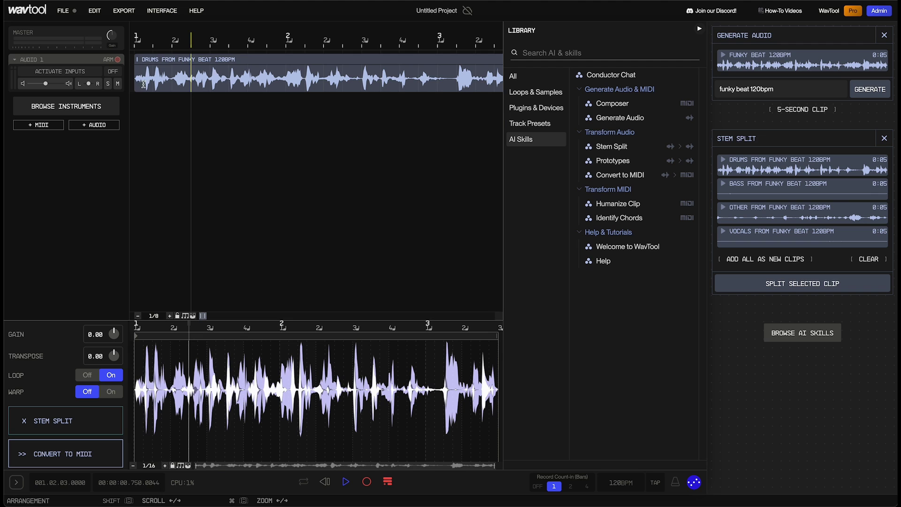
{"action": "key", "text": "space"}
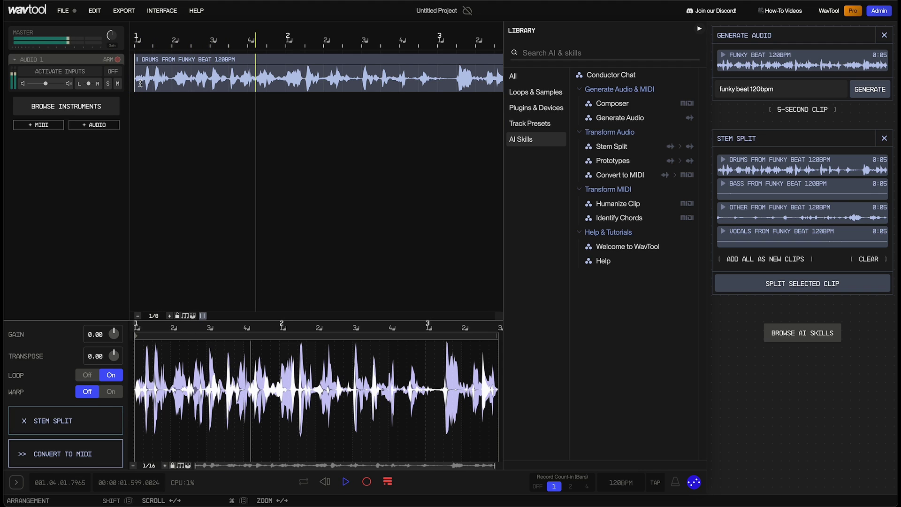
{"action": "key", "text": "space"}
{"action": "left_click", "coordinate": [231, 78]}
{"action": "scroll", "coordinate": [231, 78], "scroll_direction": "up", "scroll_amount": 5, "text": "super"}
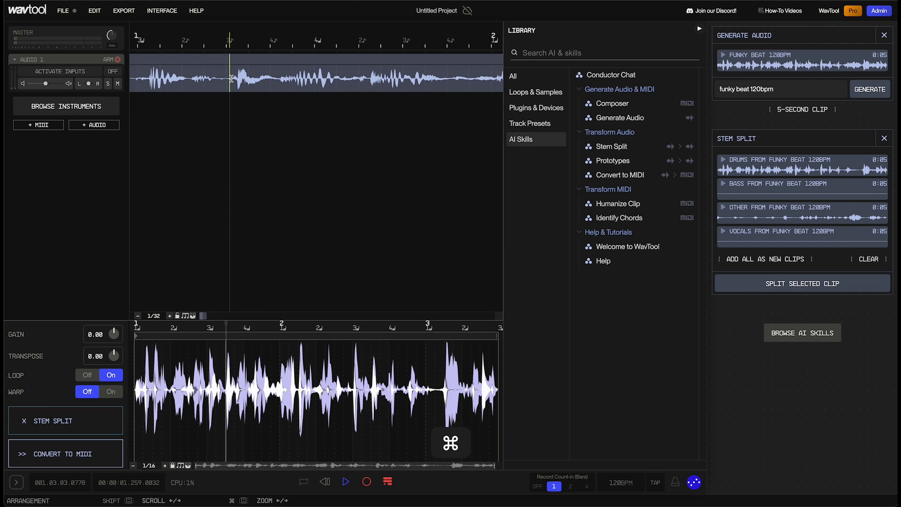
{"action": "left_click", "coordinate": [235, 79]}
{"action": "key", "text": "space"}
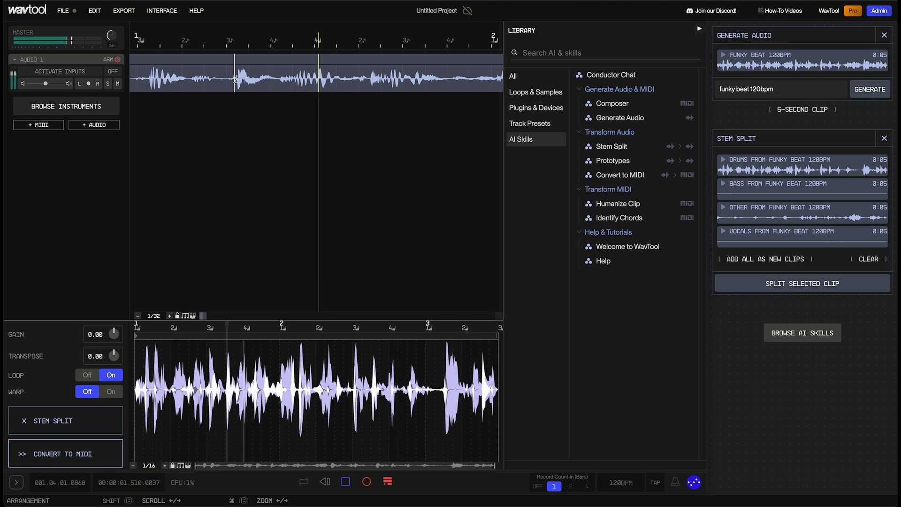
{"action": "key", "text": "space"}
{"action": "scroll", "coordinate": [244, 79], "scroll_direction": "up", "scroll_amount": 5, "text": "super"}
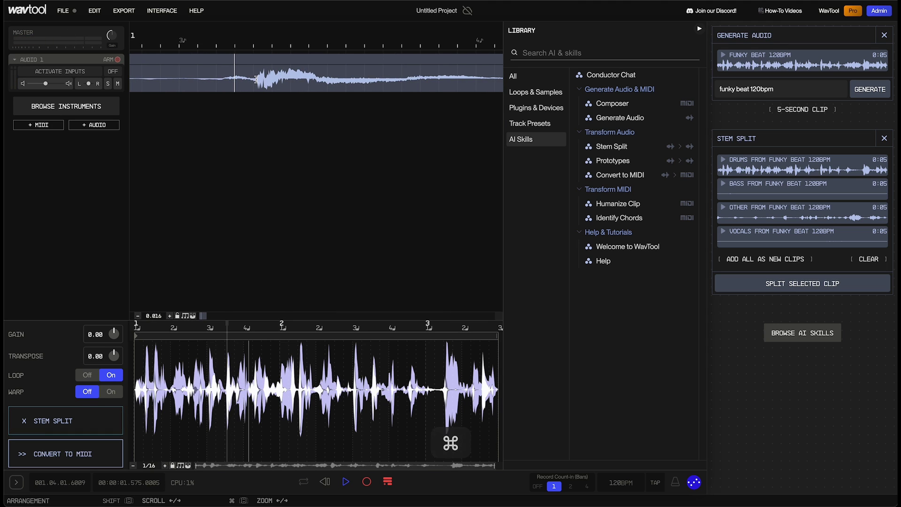
{"action": "left_click", "coordinate": [256, 79]}
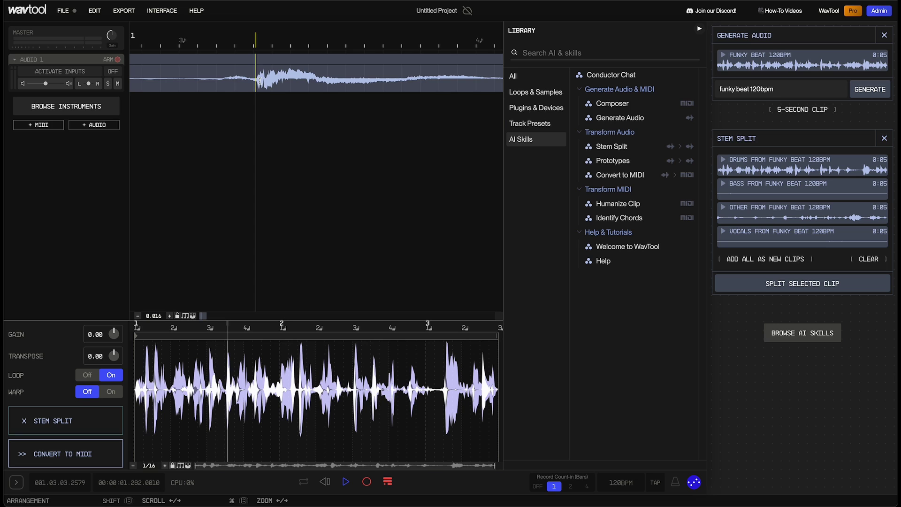
{"action": "scroll", "coordinate": [256, 71], "scroll_direction": "up", "scroll_amount": 2, "text": "super"}
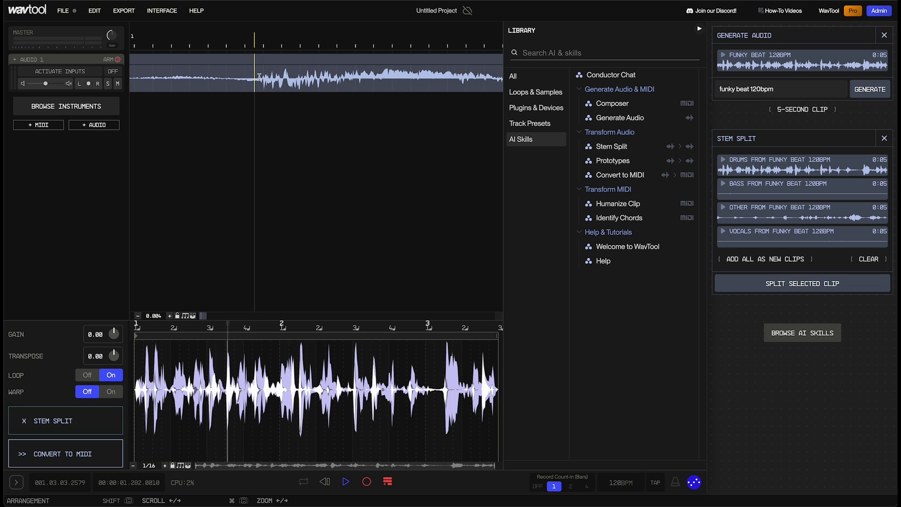
{"action": "left_click", "coordinate": [261, 77]}
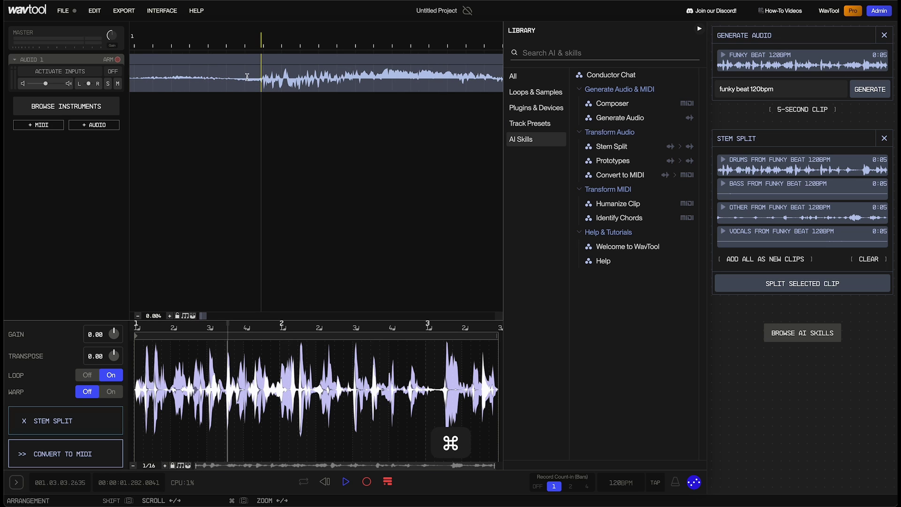
Split the drums clip at the playhead and move the right-hand part to bar 1.
{"action": "key", "text": "super"}
{"action": "key", "text": "super+e"}
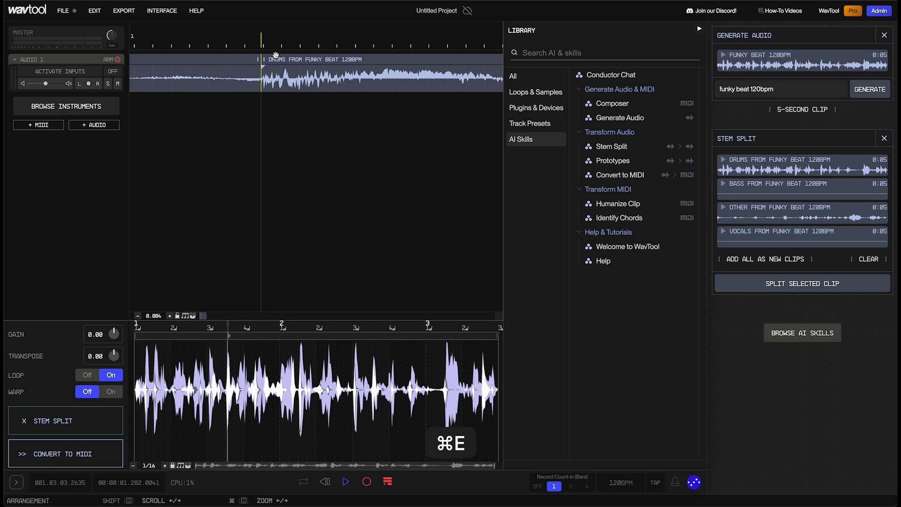
{"action": "left_click", "coordinate": [277, 61], "text": "super"}
{"action": "scroll", "coordinate": [276, 61], "scroll_direction": "down", "scroll_amount": 5}
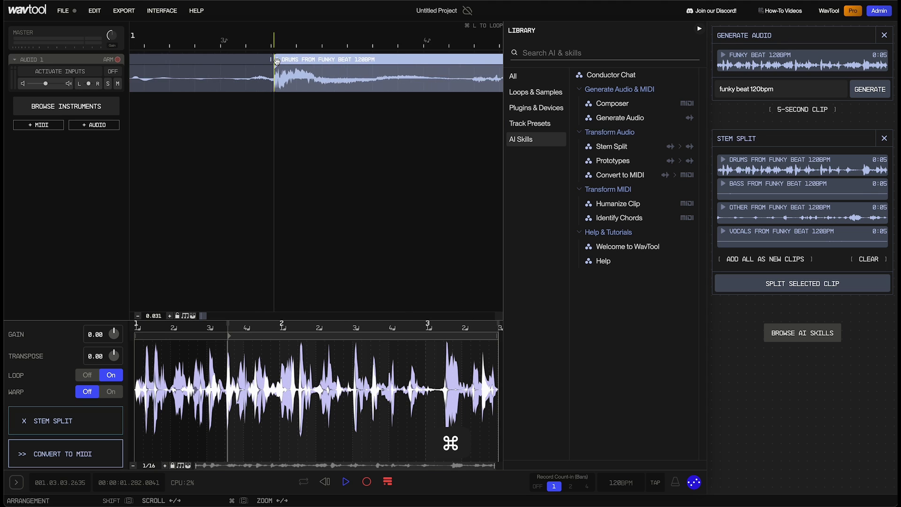
{"action": "left_click_drag", "start_coordinate": [287, 60], "coordinate": [139, 61]}
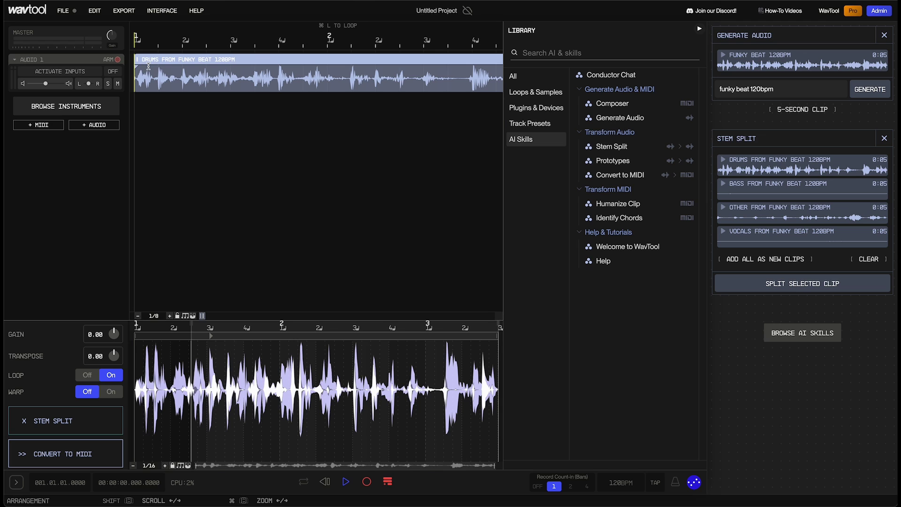
{"action": "key", "text": "space"}
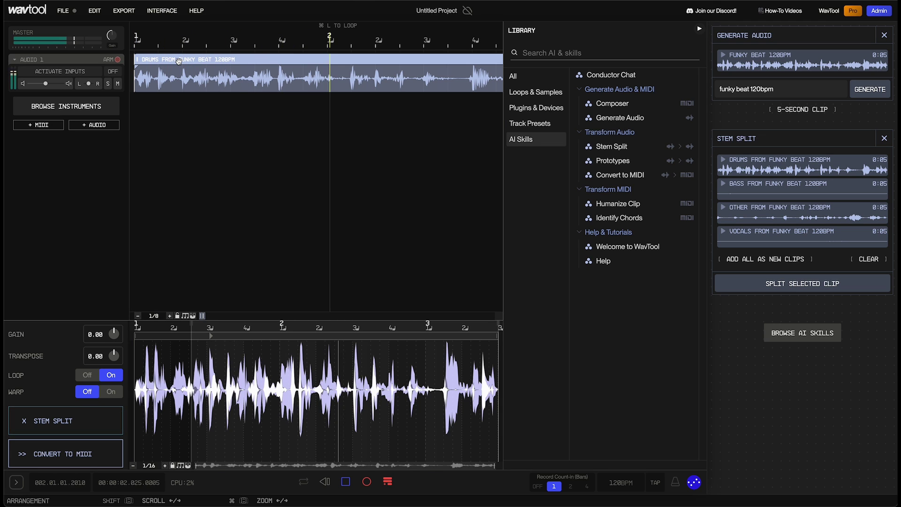
{"action": "key", "text": "space"}
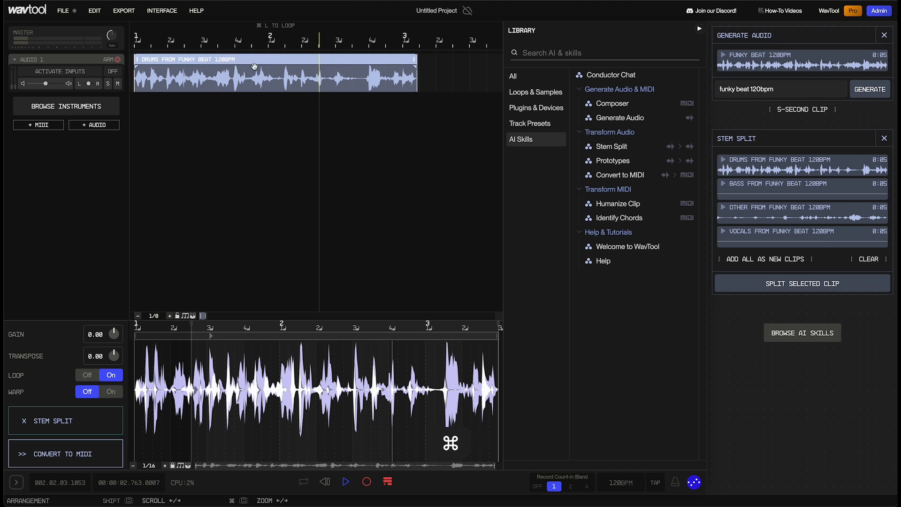
Shift the drums clip to start at beat 3 and split it at bar 2.
{"action": "left_click", "coordinate": [150, 73]}
{"action": "scroll", "coordinate": [151, 74], "scroll_direction": "down", "scroll_amount": 2}
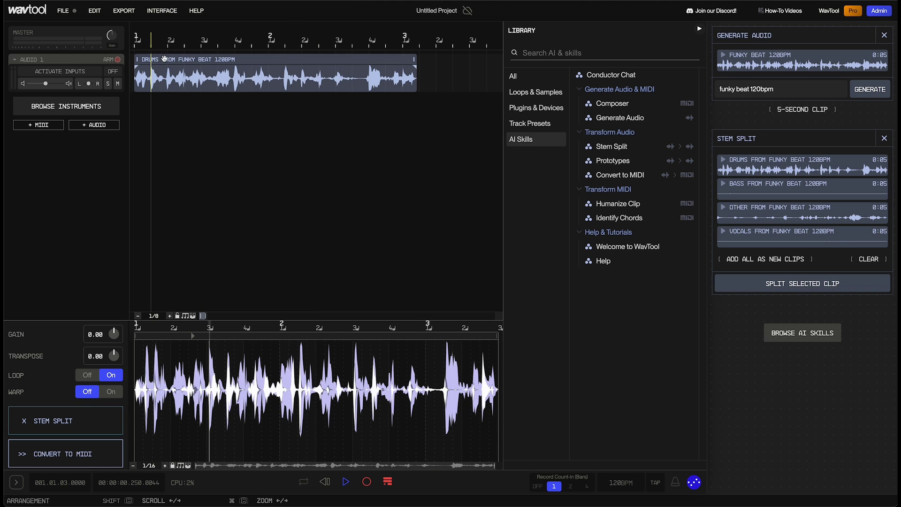
{"action": "left_click_drag", "start_coordinate": [164, 58], "coordinate": [234, 66]}
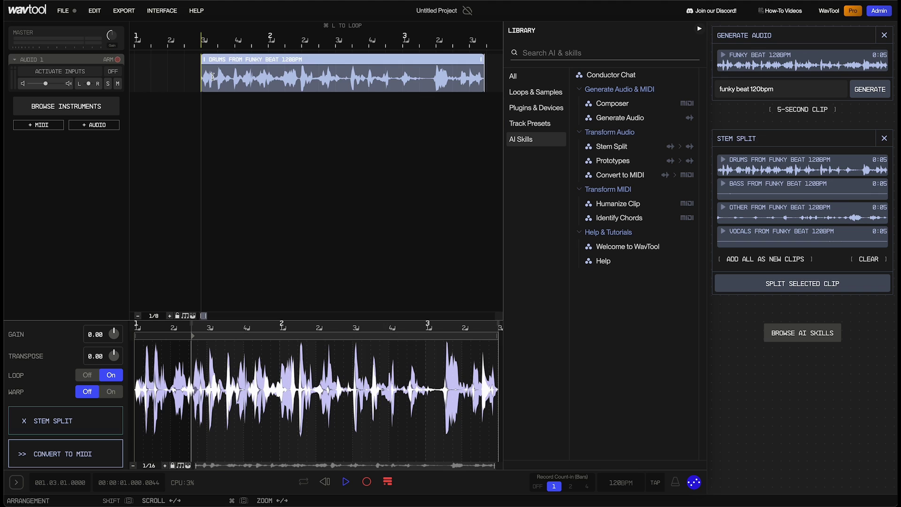
{"action": "key", "text": "space"}
{"action": "key", "text": "space"}
{"action": "left_click", "coordinate": [273, 74]}
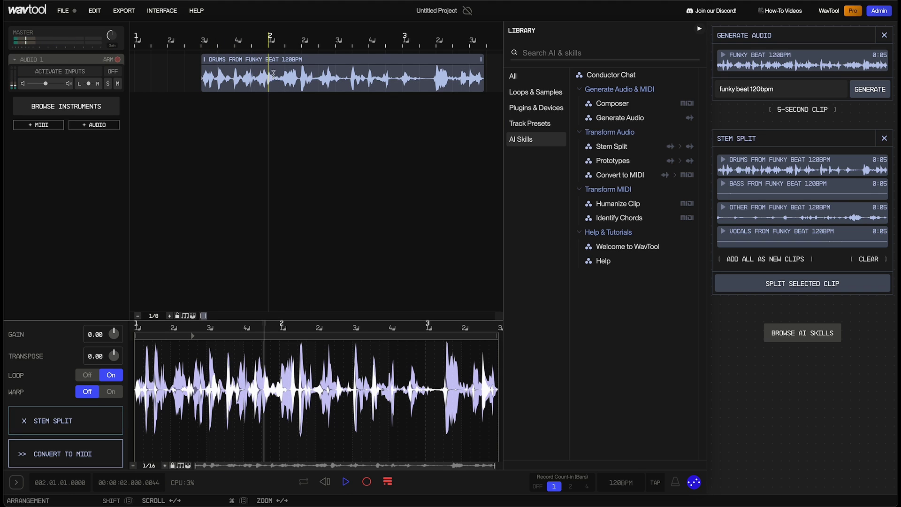
{"action": "key", "text": "space"}
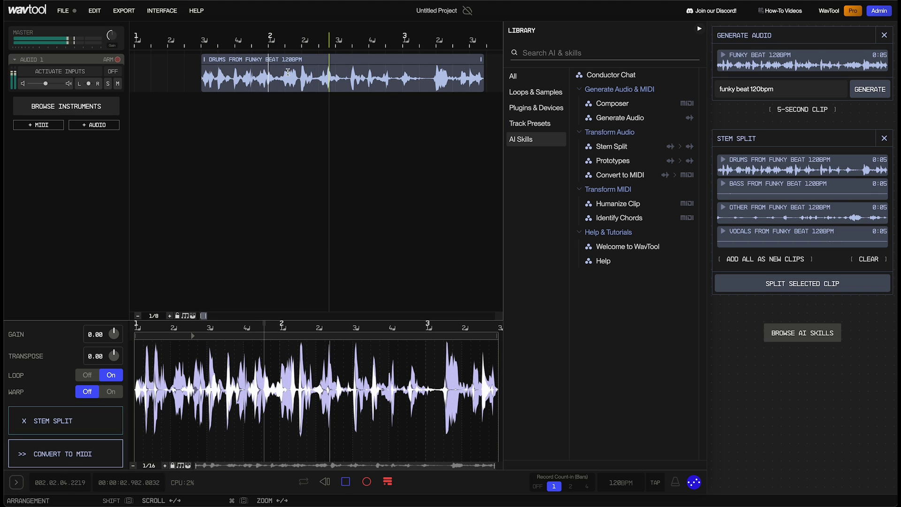
{"action": "key", "text": "space"}
{"action": "key", "text": "super+e"}
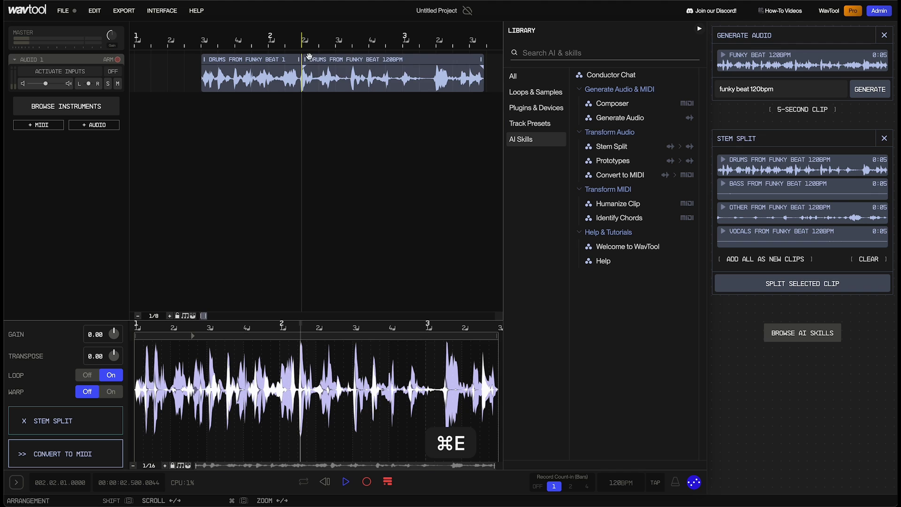
{"action": "key", "text": "space"}
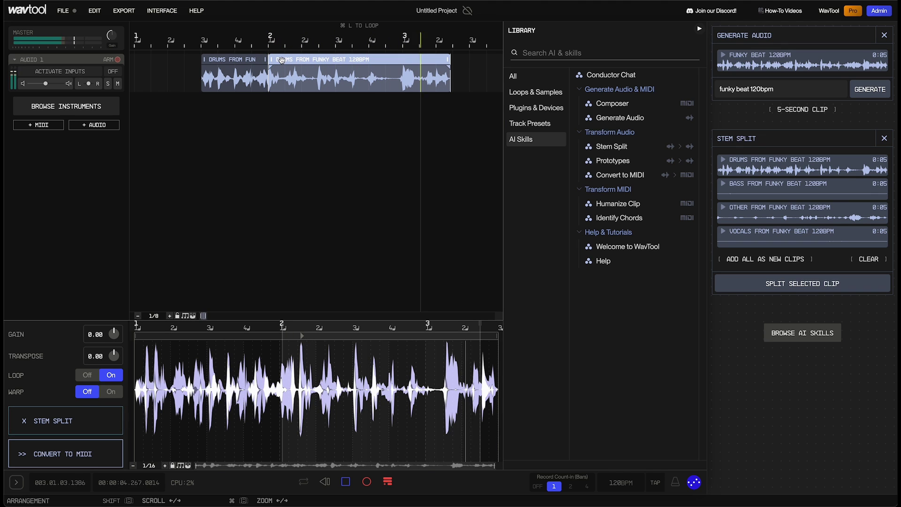
Extend the right piece back to bar 1, split at bar 3 and cut the leftover piece.
{"action": "left_click_drag", "start_coordinate": [273, 60], "coordinate": [449, 78]}
{"action": "left_click", "coordinate": [193, 72]}
{"action": "key", "text": "super+e"}
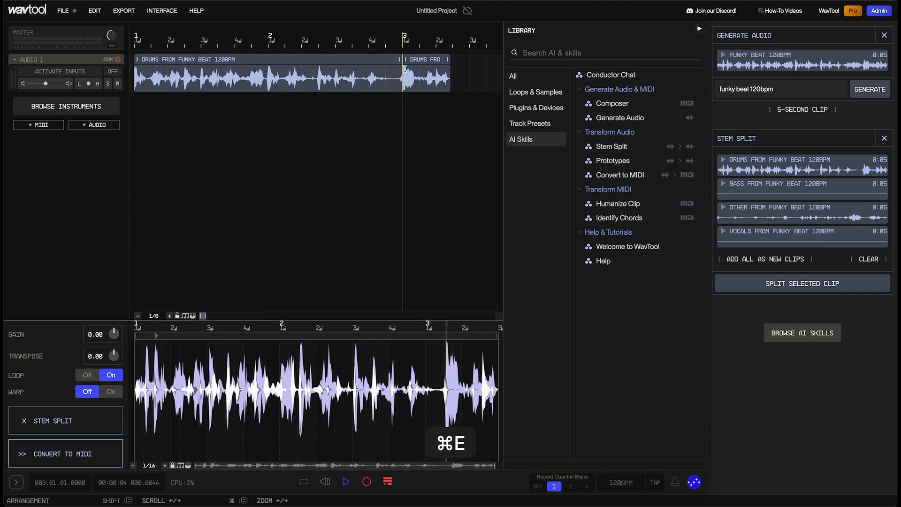
{"action": "key", "text": "super+x"}
{"action": "left_click", "coordinate": [385, 60]}
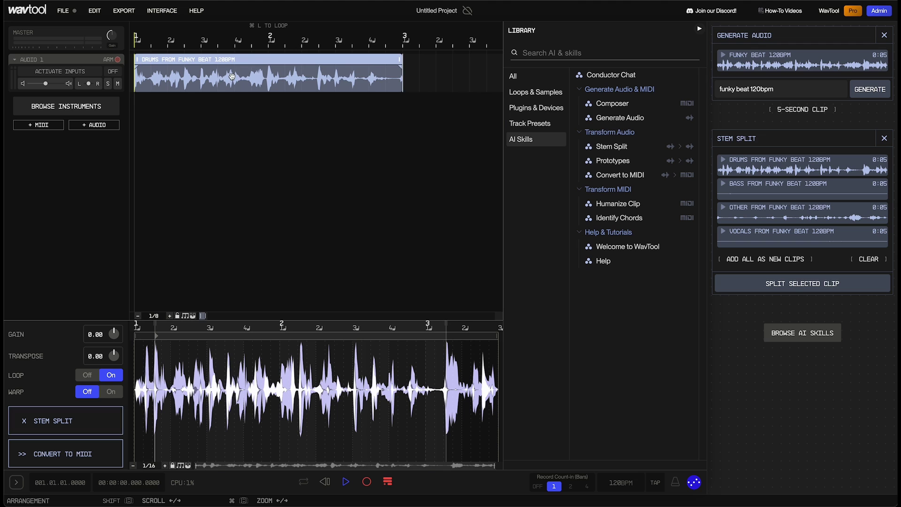
{"action": "scroll", "coordinate": [201, 56], "scroll_direction": "down", "scroll_amount": 2}
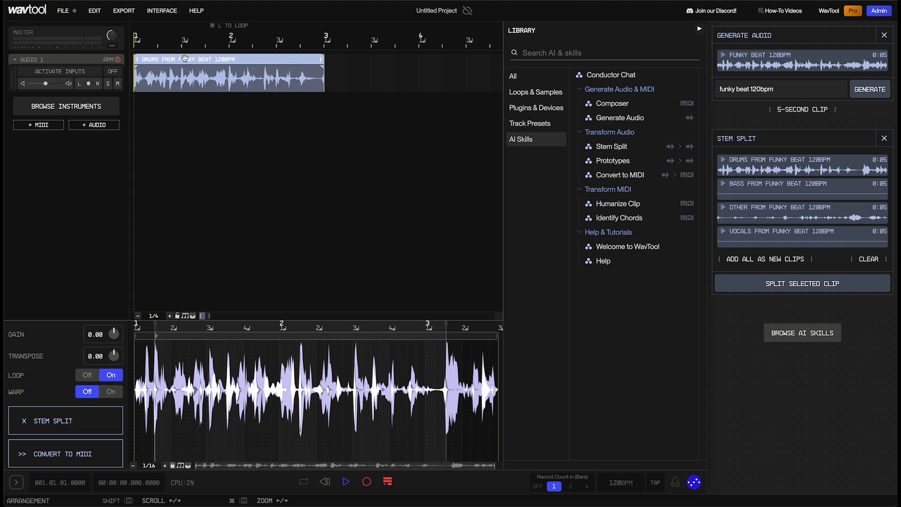
{"action": "scroll", "coordinate": [370, 131], "scroll_direction": "down", "scroll_amount": 2}
Duplicate the two-bar drum clip into repeated copies along Audio 1.
{"action": "key", "text": "super+d"}
{"action": "key", "text": "super+d"}
{"action": "key", "text": "super+d"}
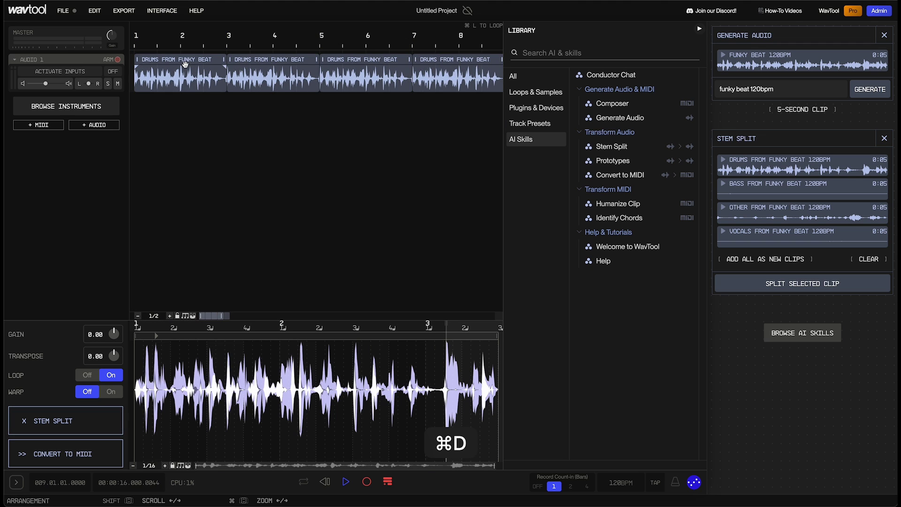
{"action": "scroll", "coordinate": [185, 64], "scroll_direction": "down", "scroll_amount": 2}
{"action": "key", "text": "super+d"}
Play the drums from bar 1 and delete the fifth copy at bars 9–11.
{"action": "left_click", "coordinate": [170, 62]}
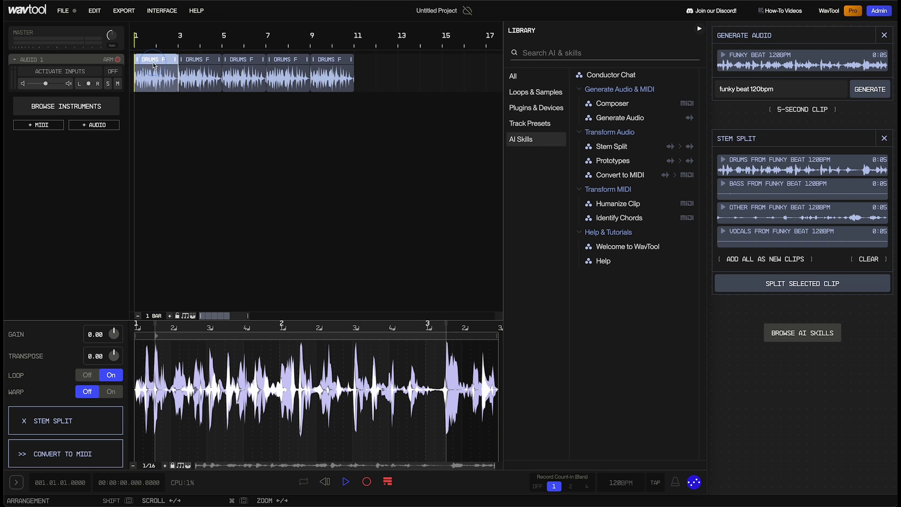
{"action": "key", "text": "space"}
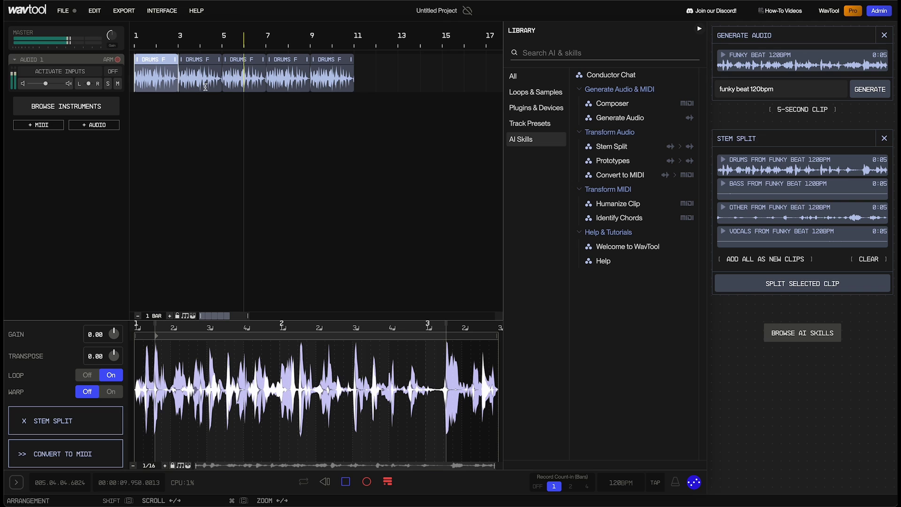
{"action": "key", "text": "space"}
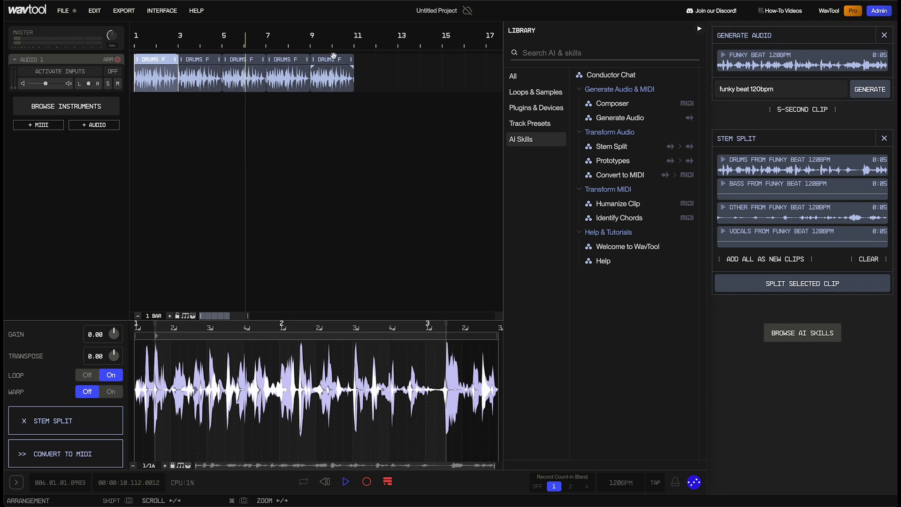
{"action": "key", "text": "super+x"}
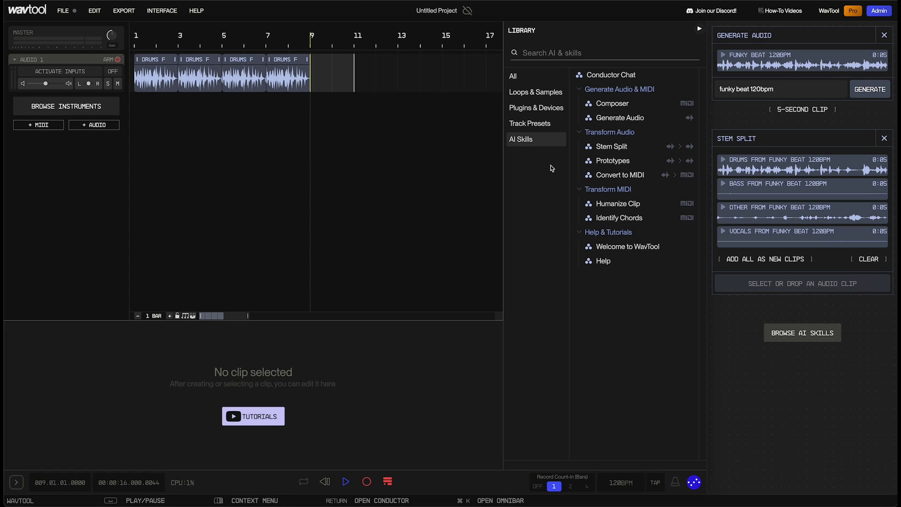
Add a Piano track from the Chord Instruments presets, holding an empty New Clip across bars 1–5.
{"action": "left_click", "coordinate": [528, 125]}
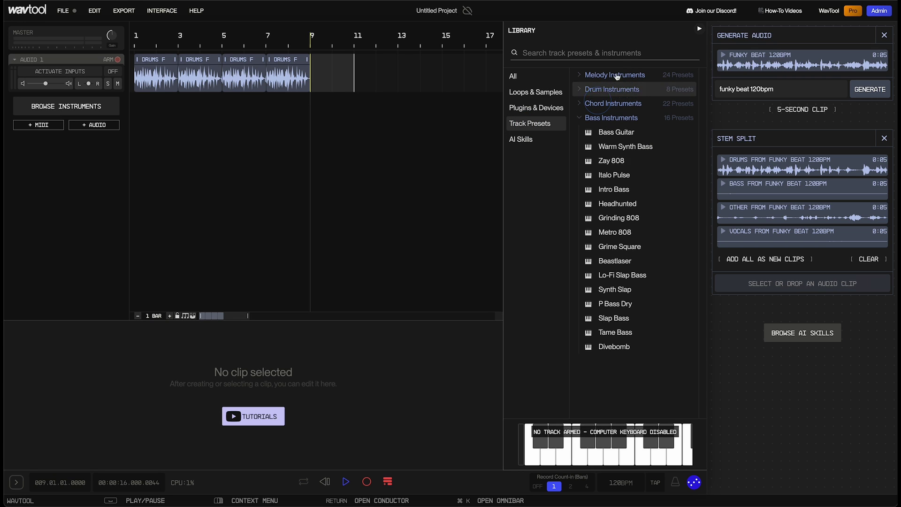
{"action": "left_click", "coordinate": [606, 118]}
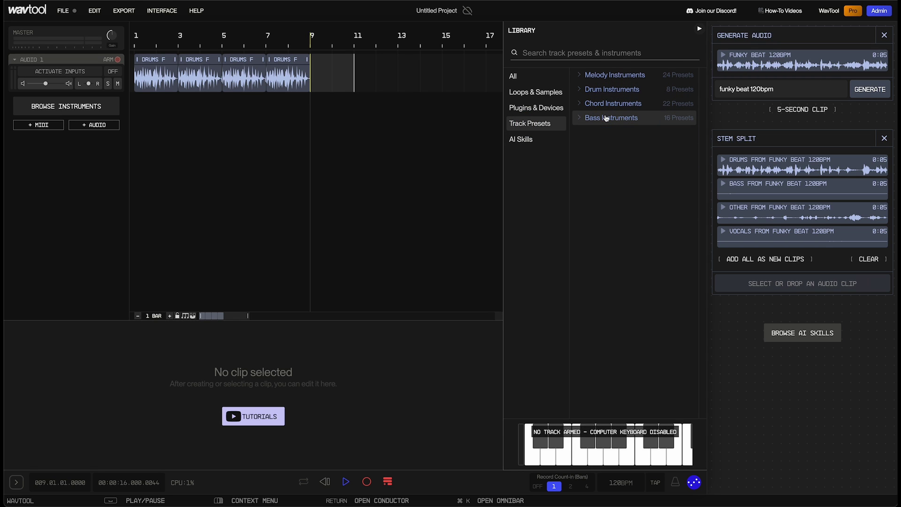
{"action": "left_click", "coordinate": [622, 104]}
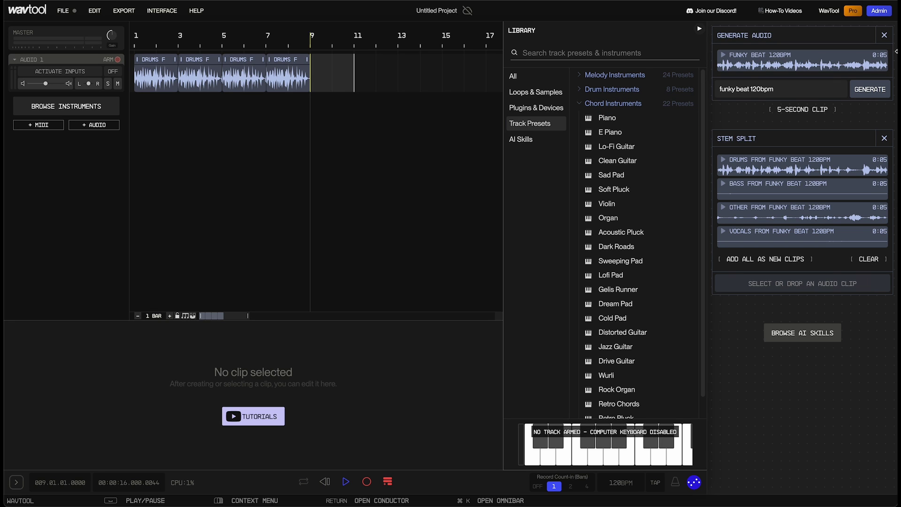
{"action": "left_click", "coordinate": [884, 37]}
{"action": "left_click", "coordinate": [884, 36]}
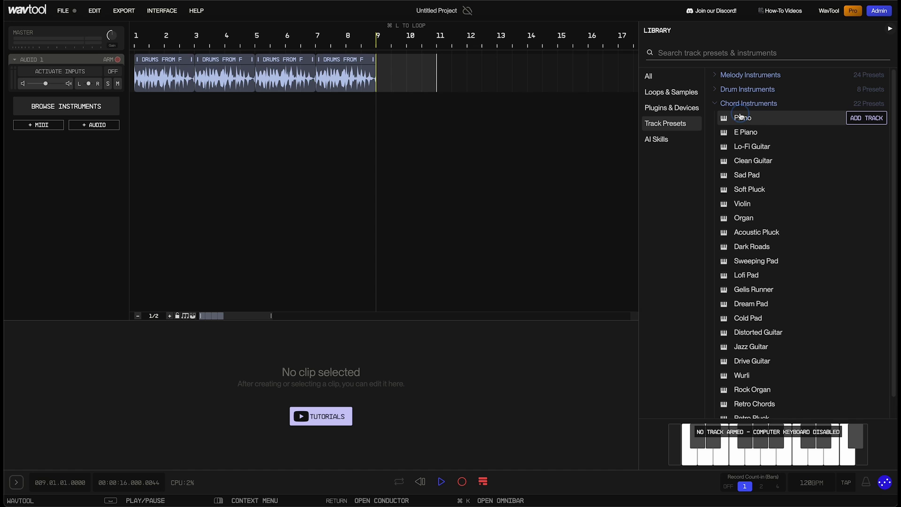
{"action": "left_click_drag", "start_coordinate": [744, 117], "coordinate": [135, 128]}
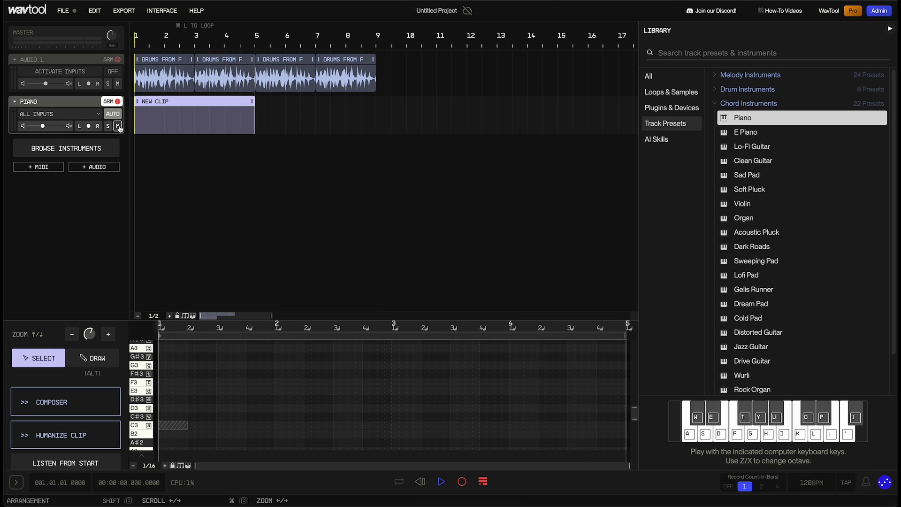
Open the Composer in Chords mode for the Piano's New Clip and audition two suggestions.
{"action": "left_click", "coordinate": [66, 402]}
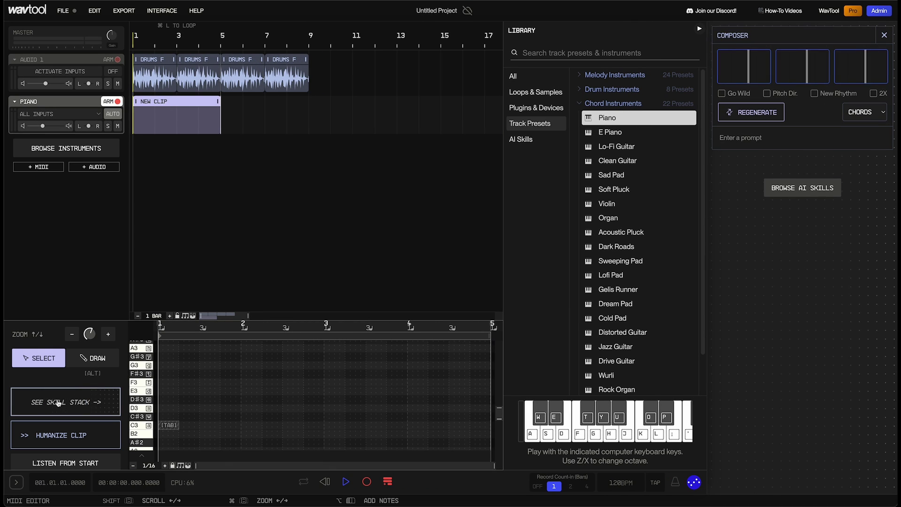
{"action": "left_click", "coordinate": [528, 139]}
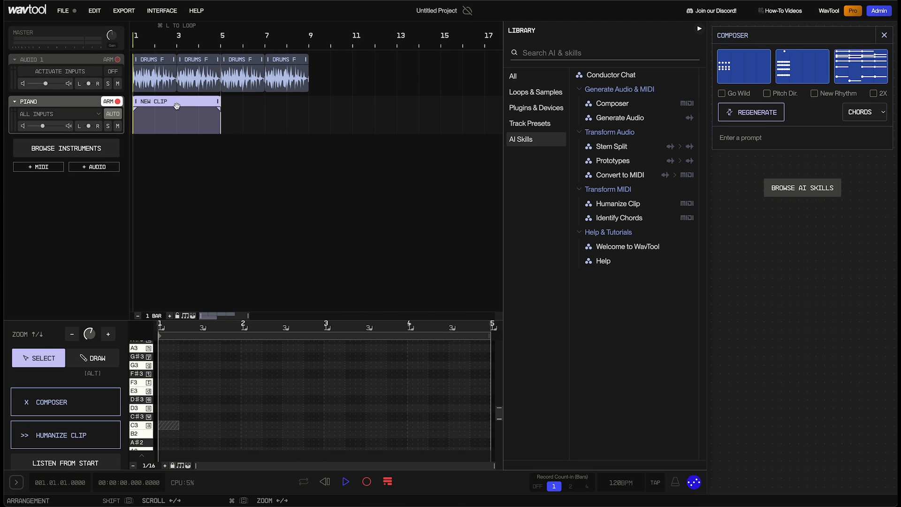
{"action": "left_click", "coordinate": [777, 113]}
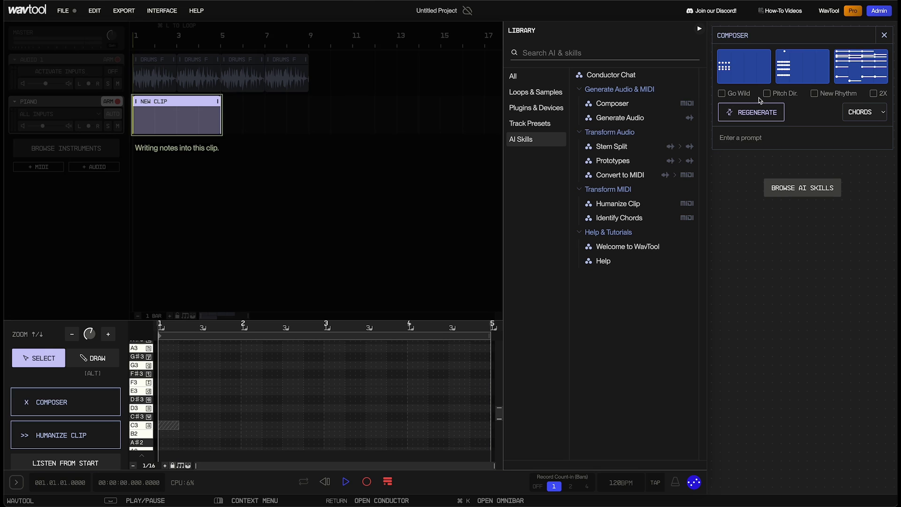
{"action": "left_click", "coordinate": [753, 55]}
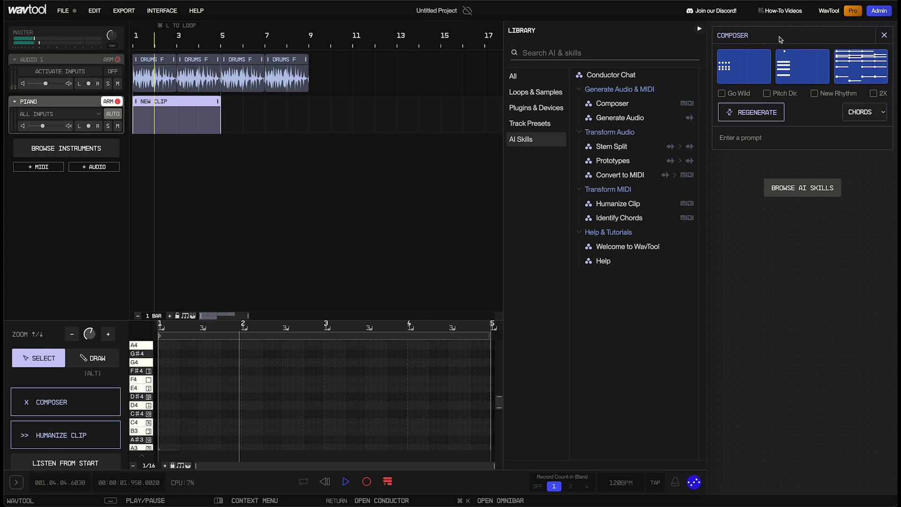
{"action": "left_click", "coordinate": [797, 79]}
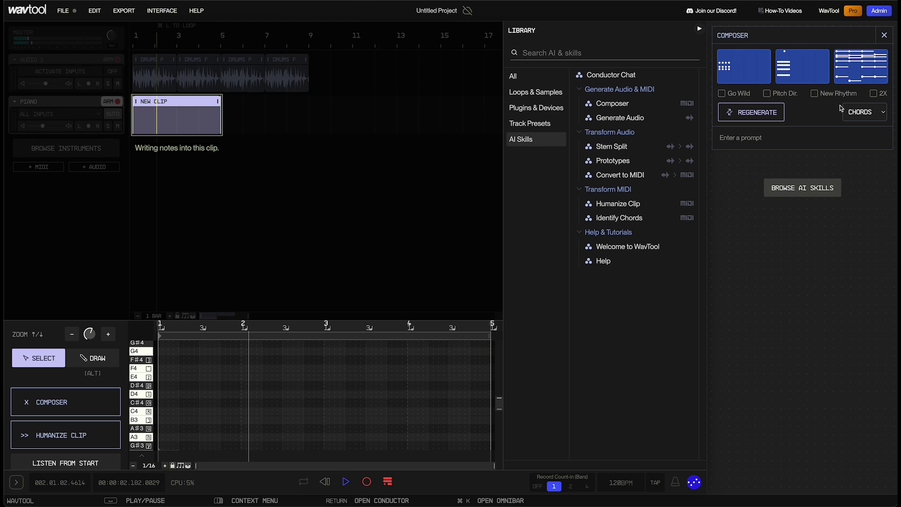
{"action": "mouse_move", "coordinate": [859, 55]}
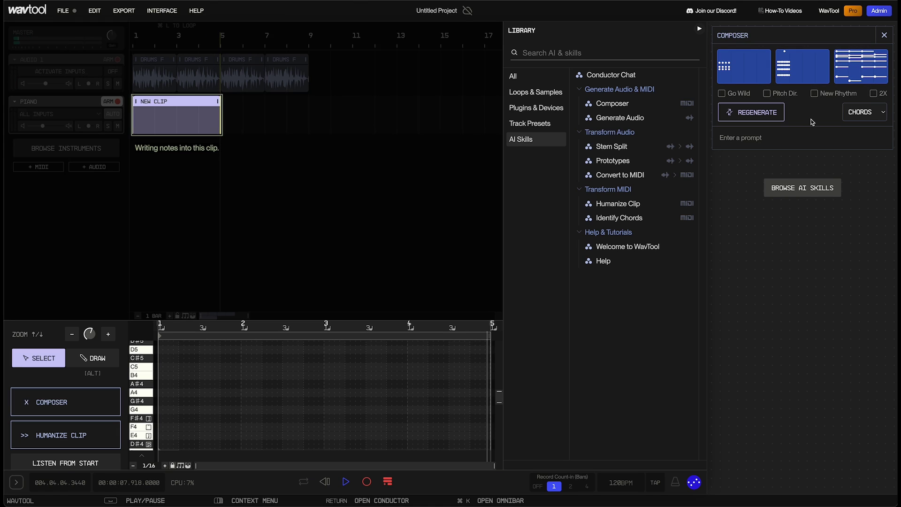
Regenerate chord suggestions, audition all three, pick the third and replay it from the start.
{"action": "left_click", "coordinate": [759, 115]}
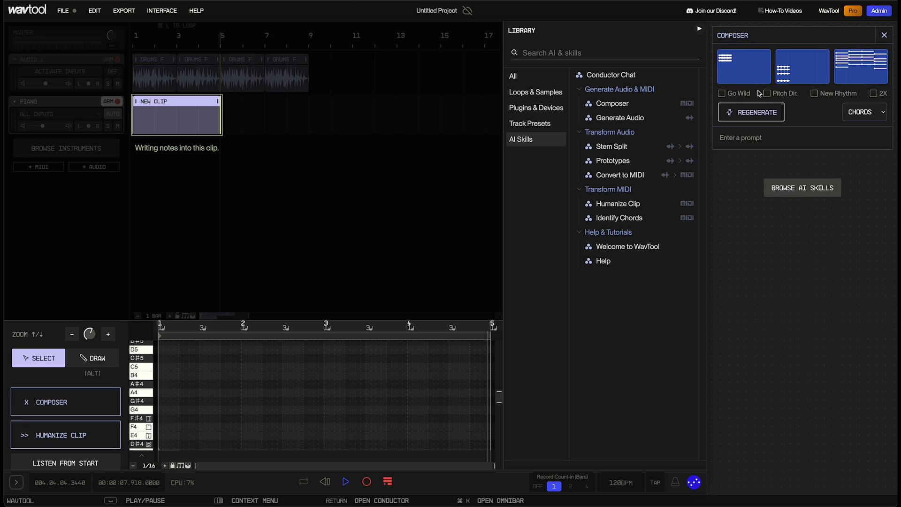
{"action": "left_click", "coordinate": [754, 75]}
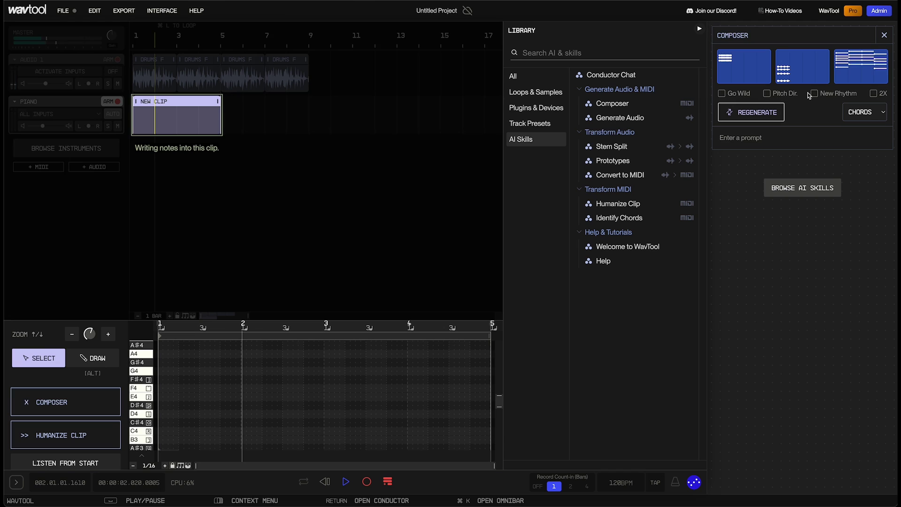
{"action": "left_click", "coordinate": [808, 67]}
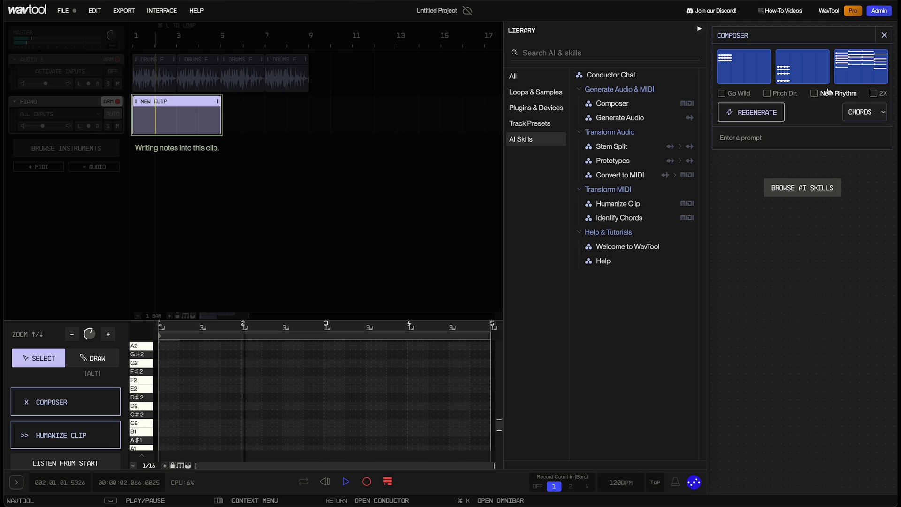
{"action": "left_click", "coordinate": [866, 65]}
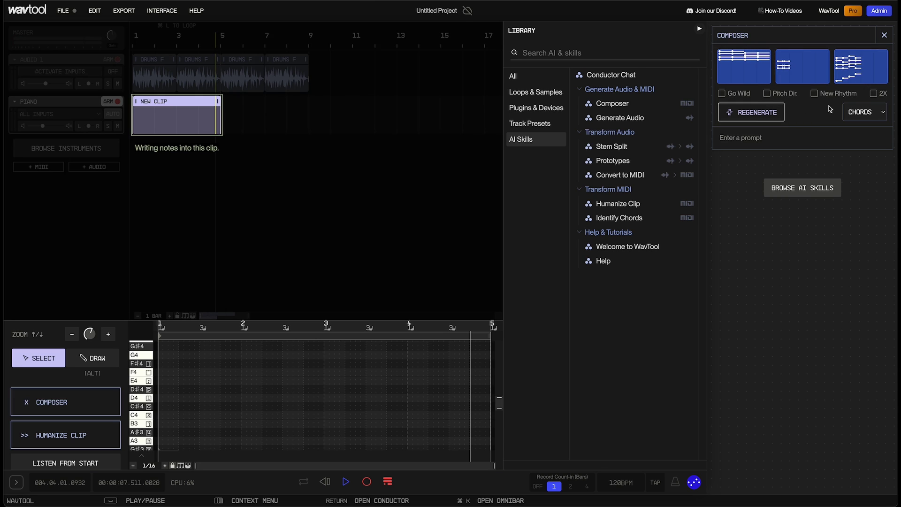
{"action": "left_click", "coordinate": [865, 73]}
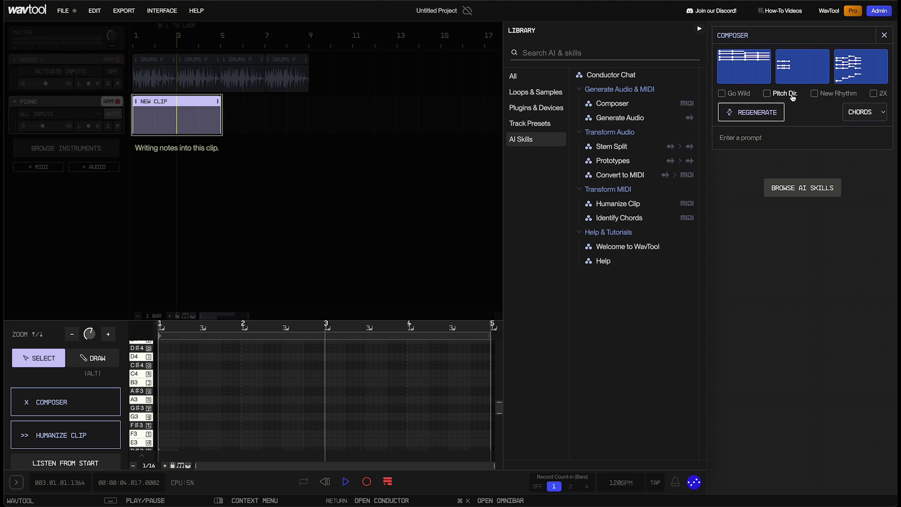
{"action": "left_click", "coordinate": [748, 83]}
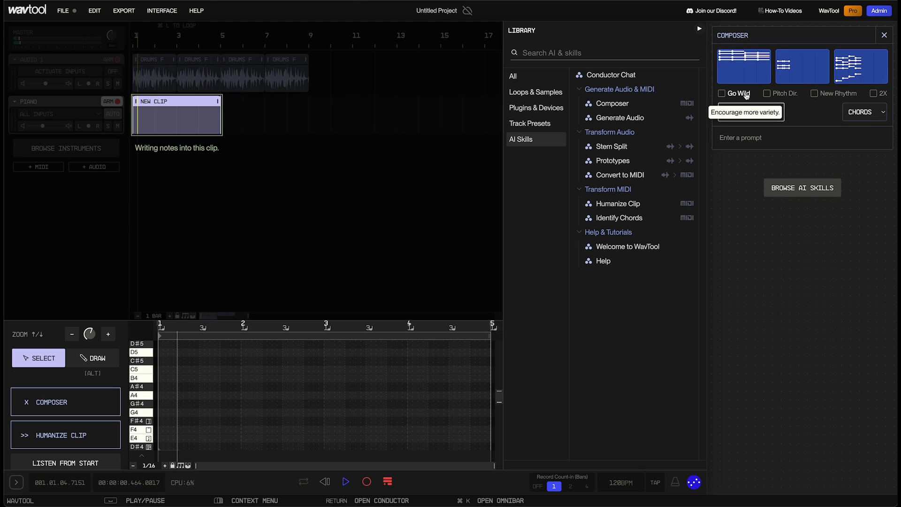
Enable Go Wild, preview the suggestions, and write the C4, A3 and F3 chord pattern into the clip.
{"action": "left_click", "coordinate": [746, 95]}
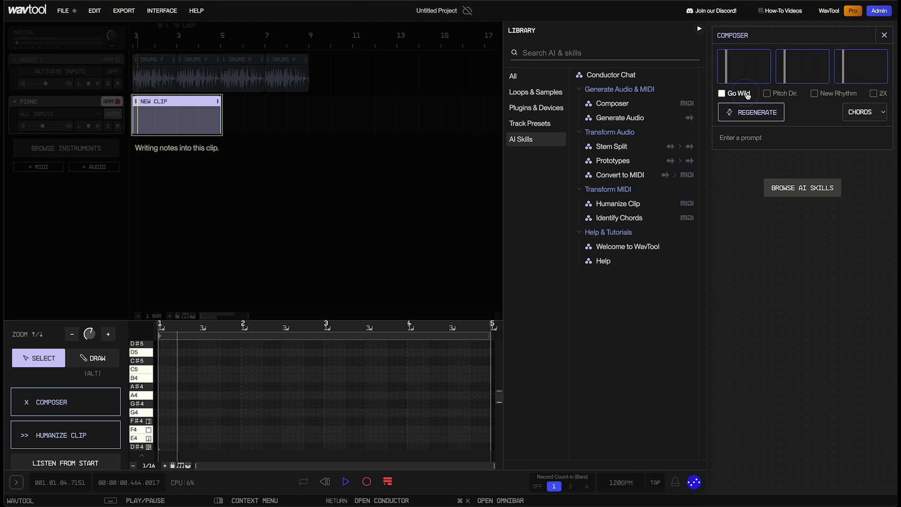
{"action": "left_click", "coordinate": [748, 74]}
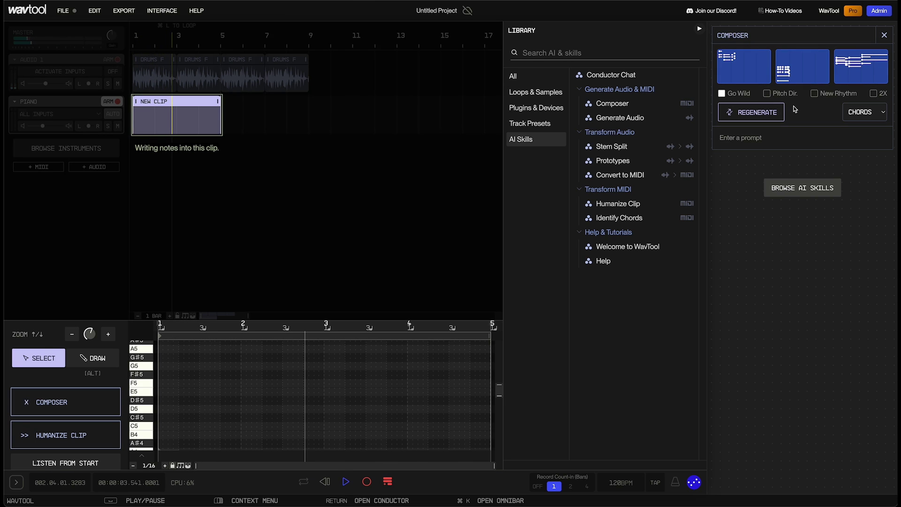
{"action": "mouse_move", "coordinate": [807, 72]}
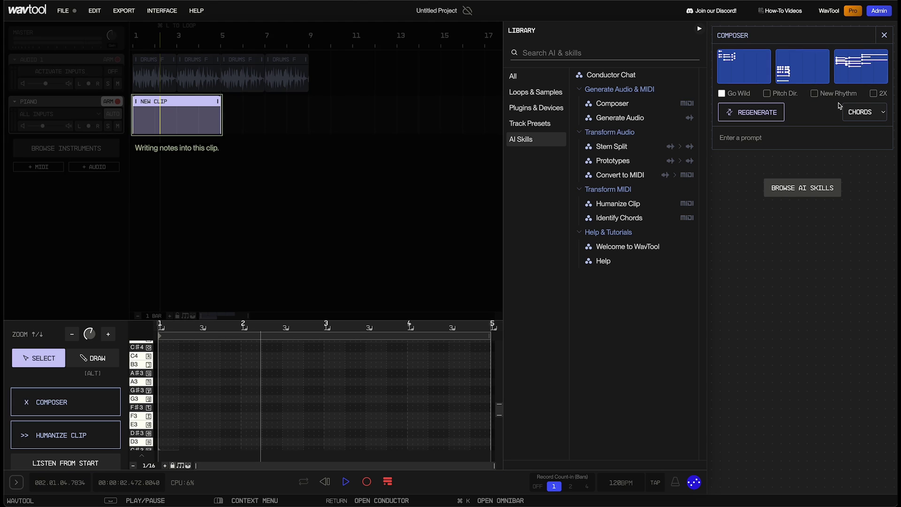
{"action": "left_click", "coordinate": [858, 67]}
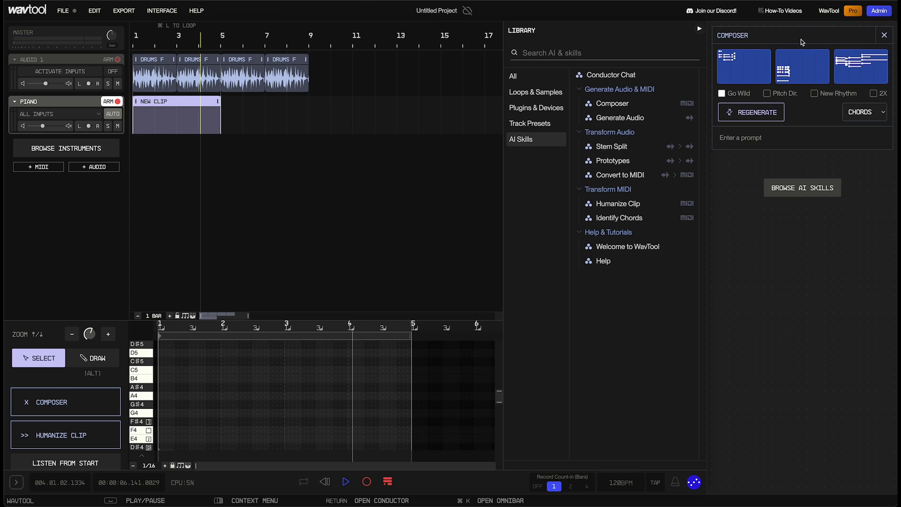
{"action": "left_click", "coordinate": [799, 70]}
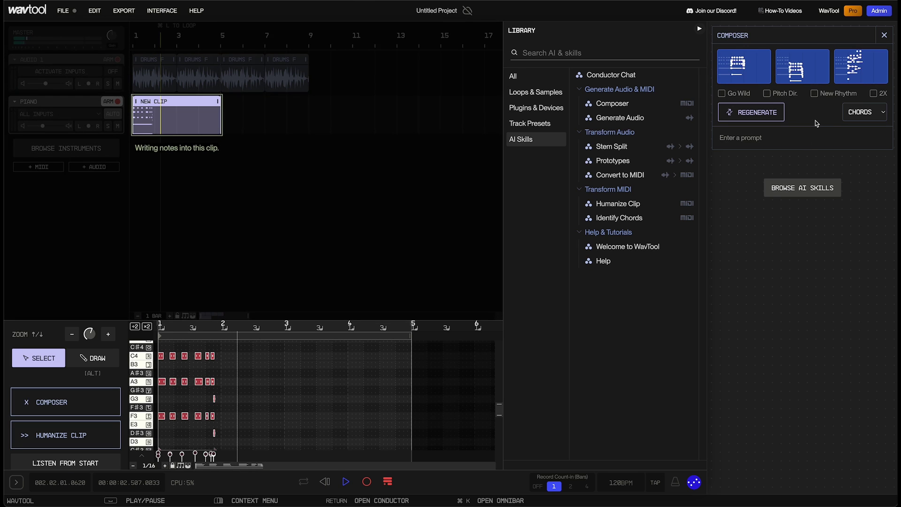
Preview the Composer chord suggestions and add the third one's chords to the piano clip.
{"action": "left_click", "coordinate": [802, 70]}
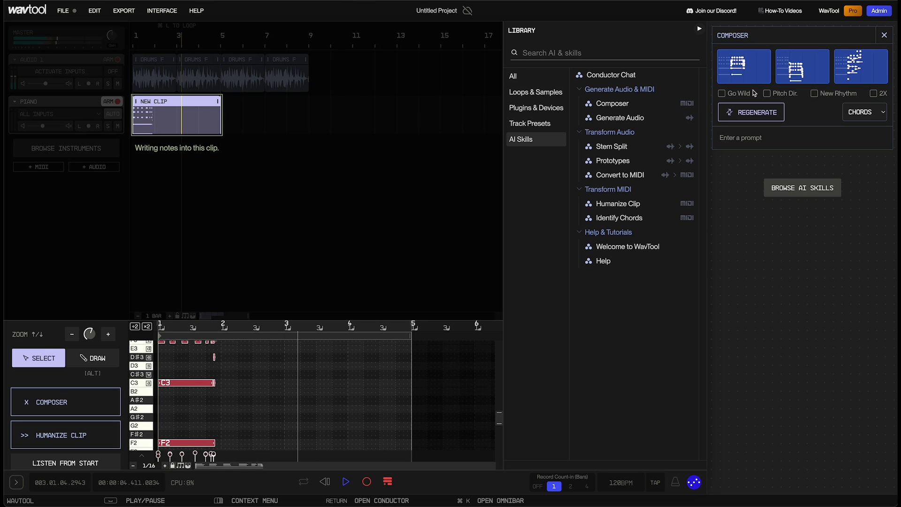
{"action": "left_click", "coordinate": [748, 73]}
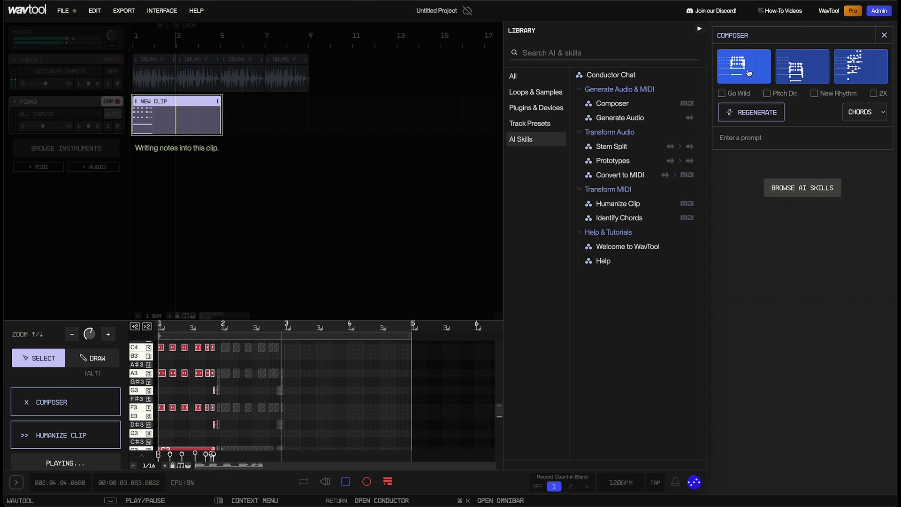
{"action": "mouse_move", "coordinate": [855, 69]}
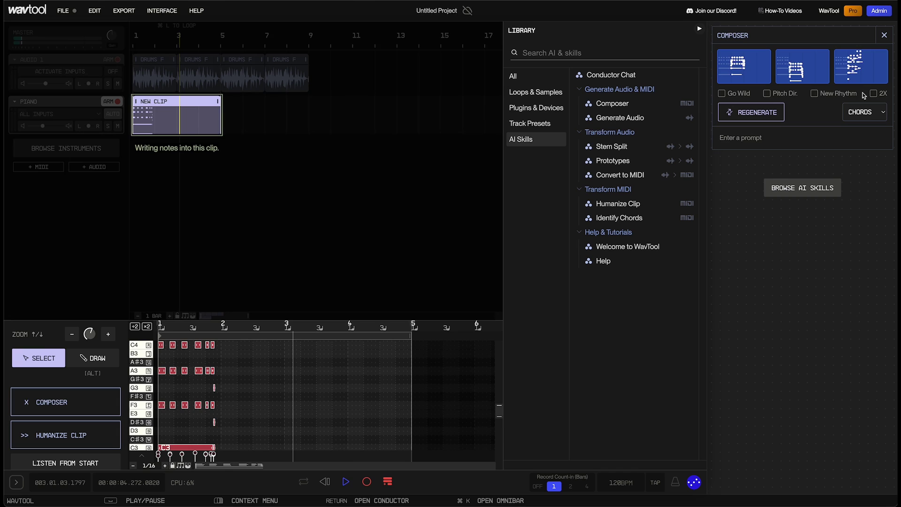
{"action": "left_click", "coordinate": [861, 71]}
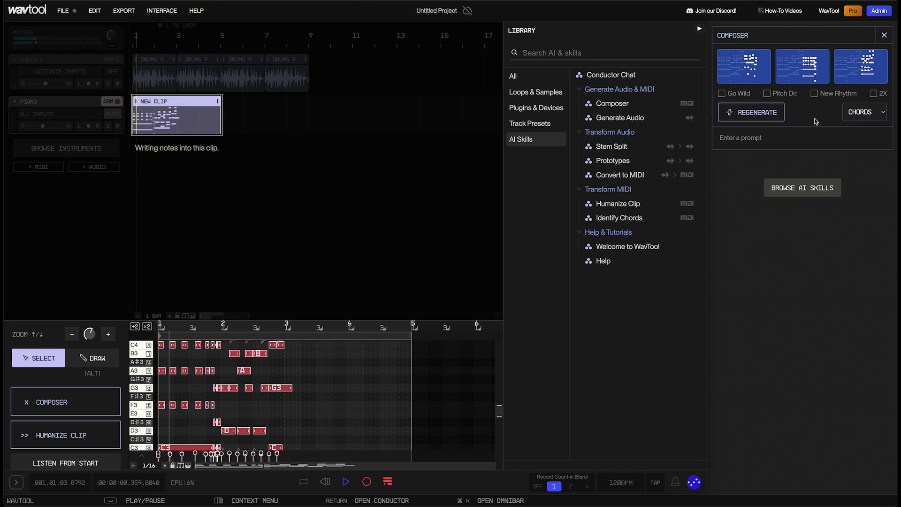
Regenerate chord suggestions with Go Wild enabled and add the first one to fill the clip.
{"action": "mouse_move", "coordinate": [748, 68]}
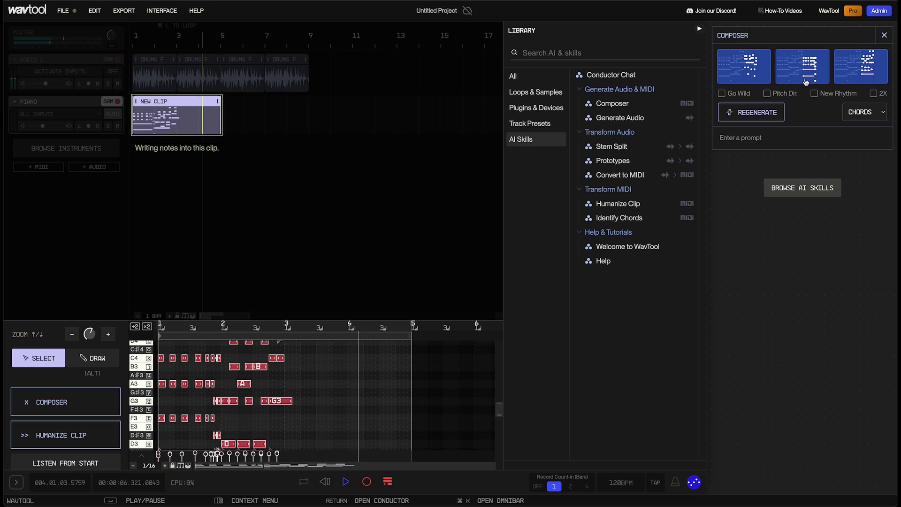
{"action": "mouse_move", "coordinate": [816, 61]}
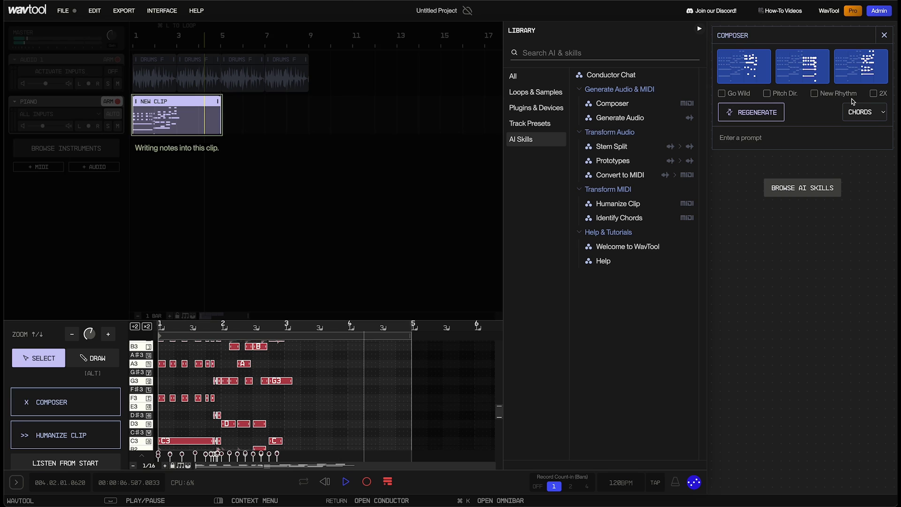
{"action": "mouse_move", "coordinate": [869, 71]}
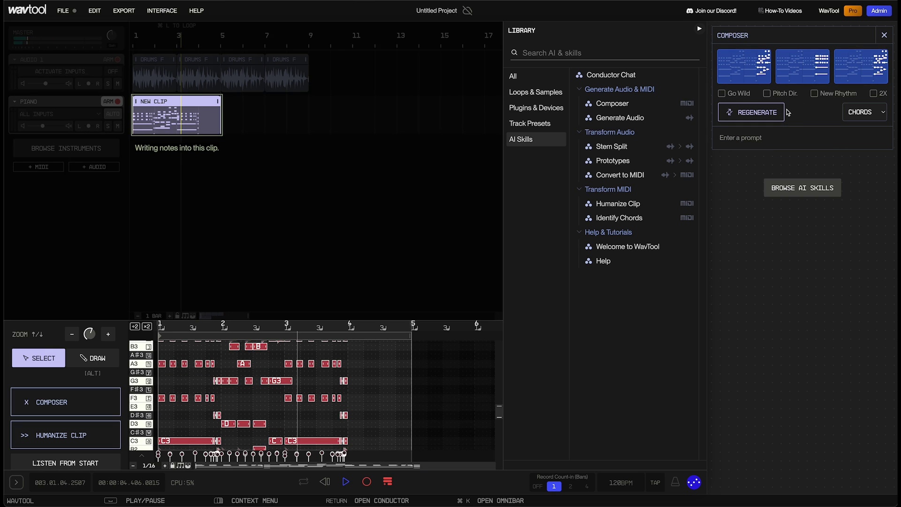
{"action": "mouse_move", "coordinate": [810, 77]}
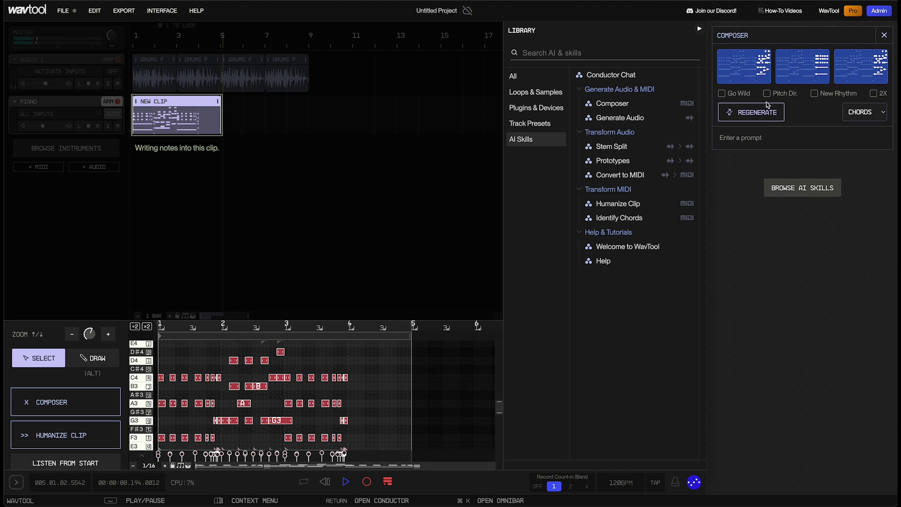
{"action": "mouse_move", "coordinate": [762, 84]}
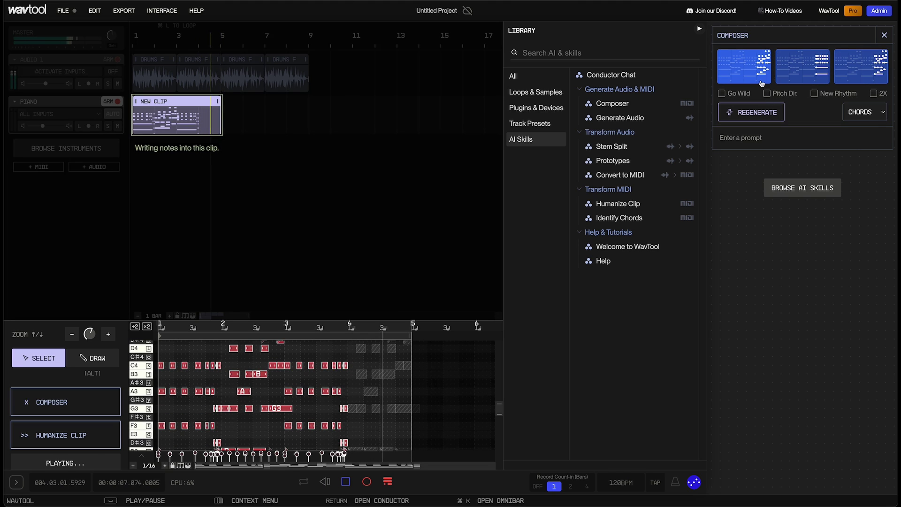
{"action": "left_click", "coordinate": [751, 113]}
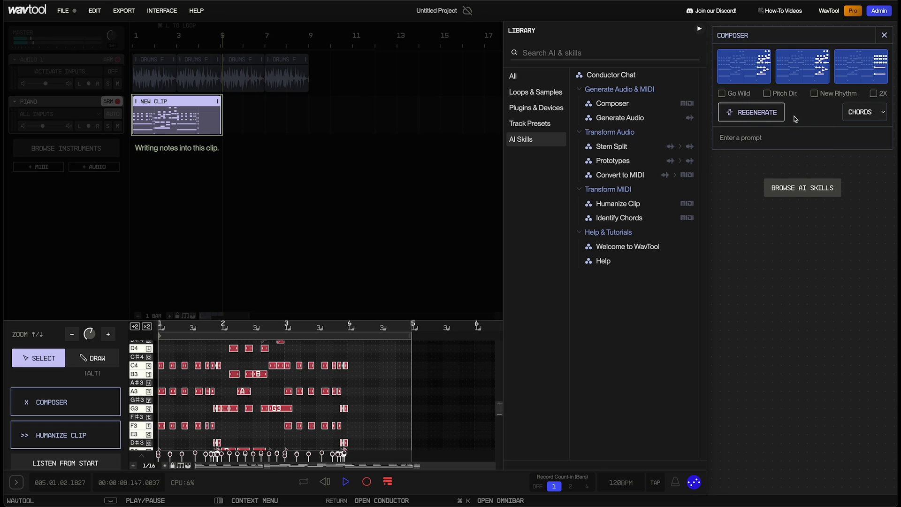
{"action": "left_click", "coordinate": [732, 93]}
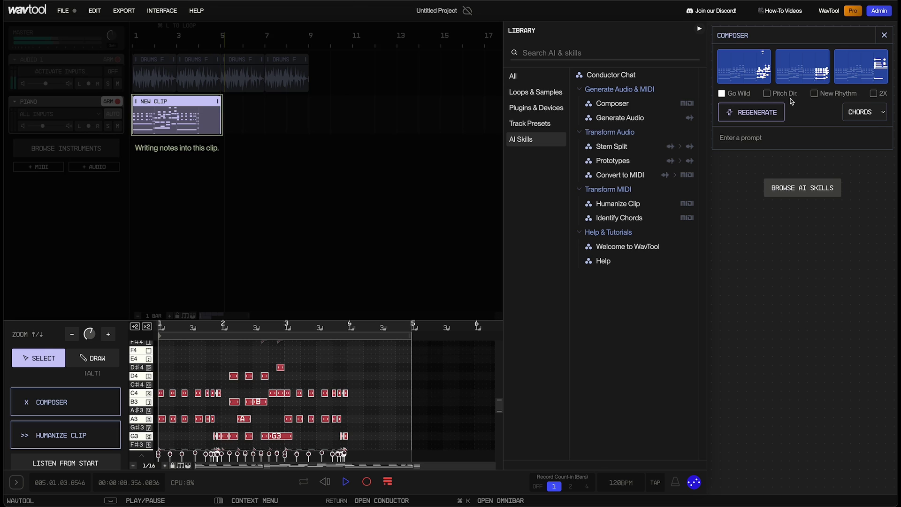
{"action": "left_click", "coordinate": [744, 67]}
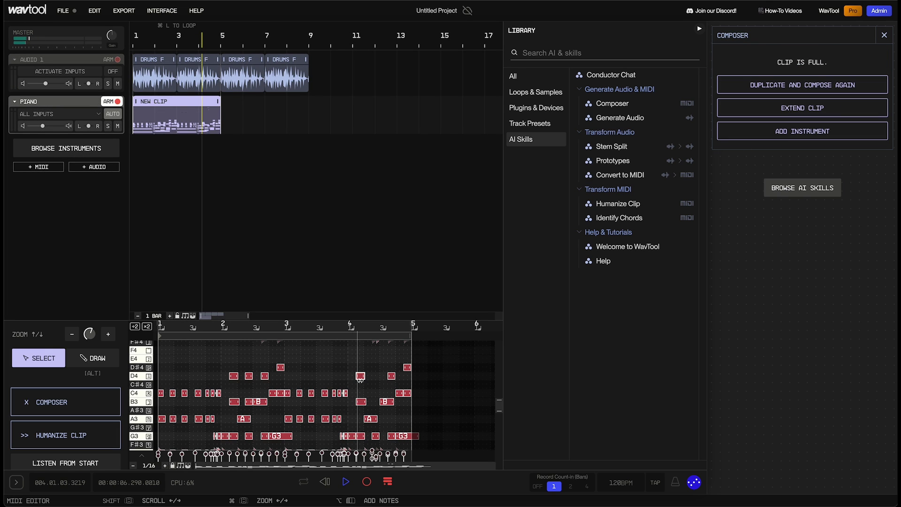
Undo the last bar's chords and replace them with the third regenerated Composer suggestion.
{"action": "key", "text": "super+z"}
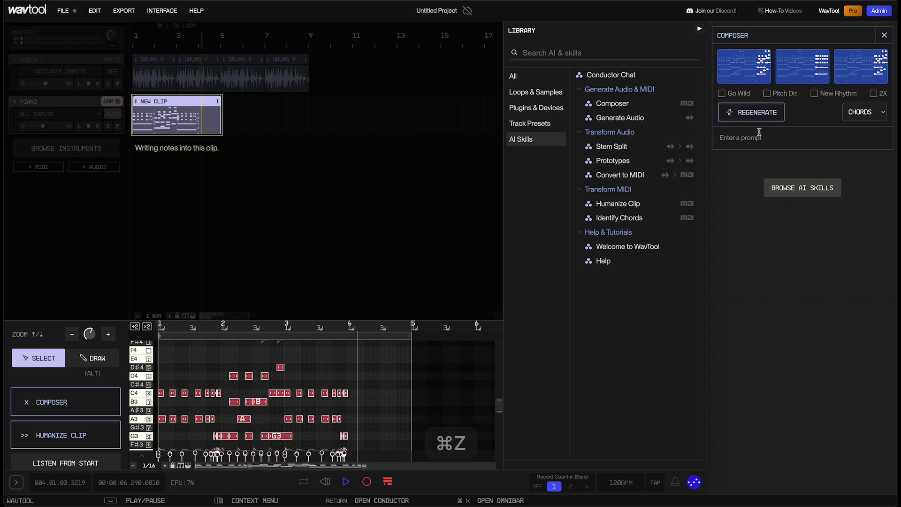
{"action": "left_click", "coordinate": [746, 115]}
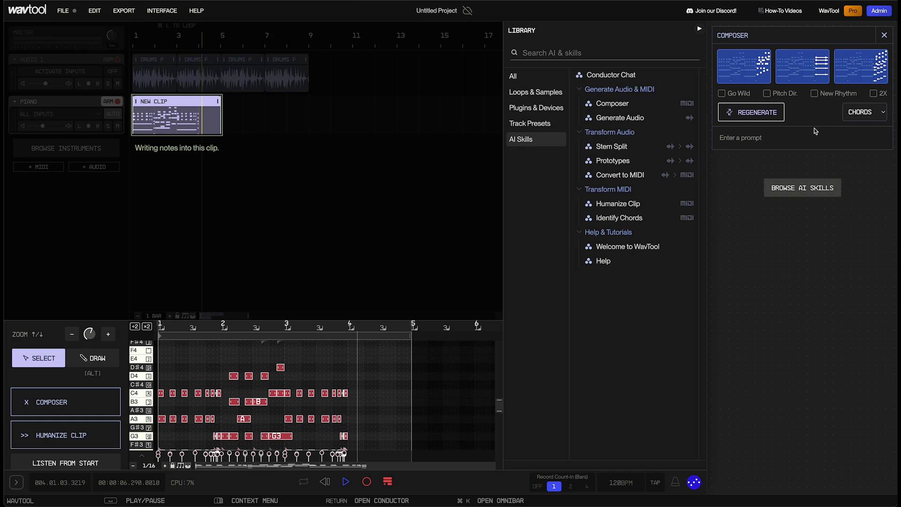
{"action": "left_click", "coordinate": [745, 60]}
{"action": "left_click", "coordinate": [871, 73]}
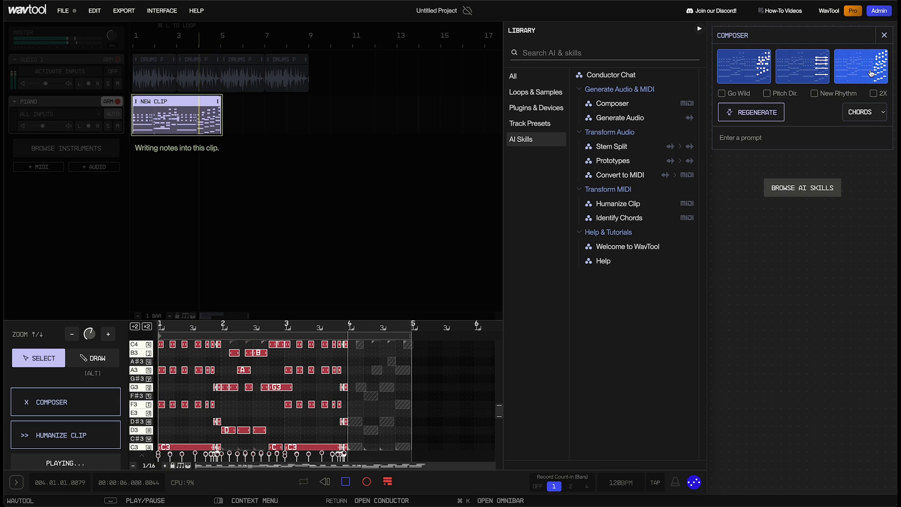
{"action": "left_click", "coordinate": [870, 73]}
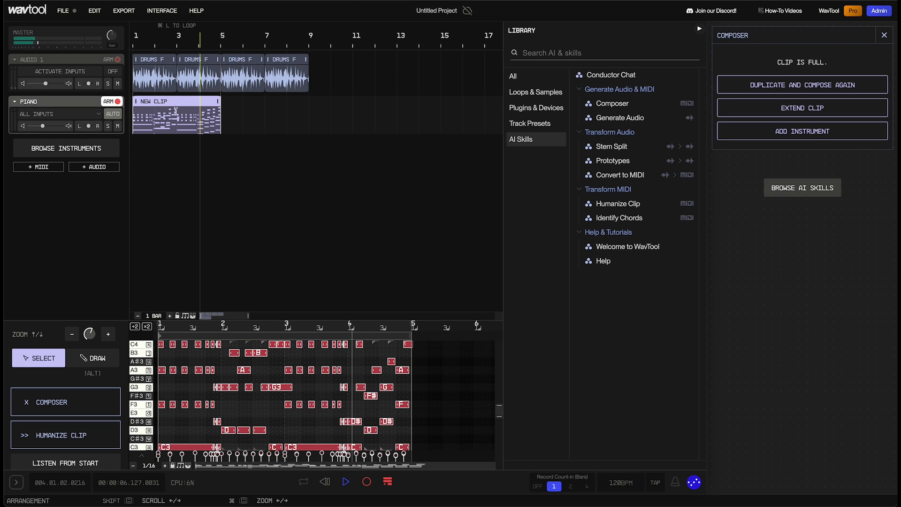
Extend the piano clip to bar 9, play it back, and show the Track Presets library.
{"action": "scroll", "coordinate": [176, 110], "scroll_direction": "down", "scroll_amount": 3}
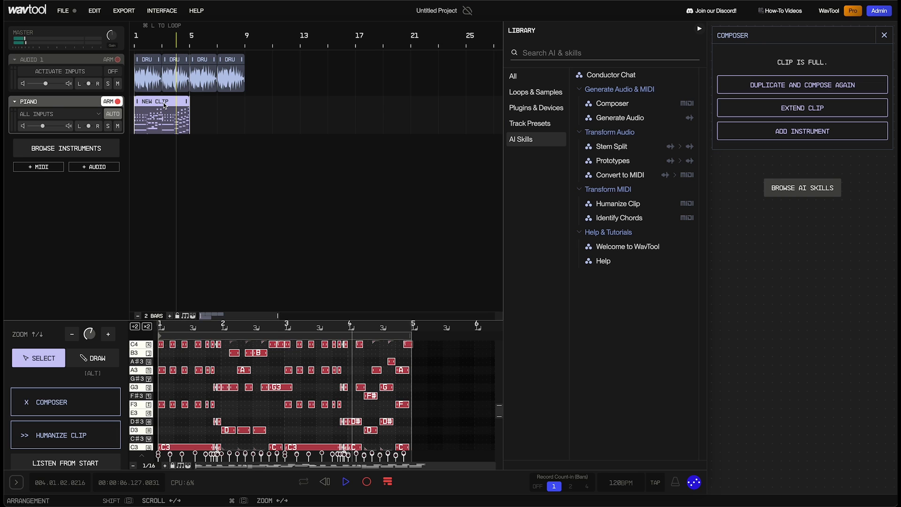
{"action": "key", "text": "space"}
{"action": "scroll", "coordinate": [235, 381], "scroll_direction": "down", "scroll_amount": 1}
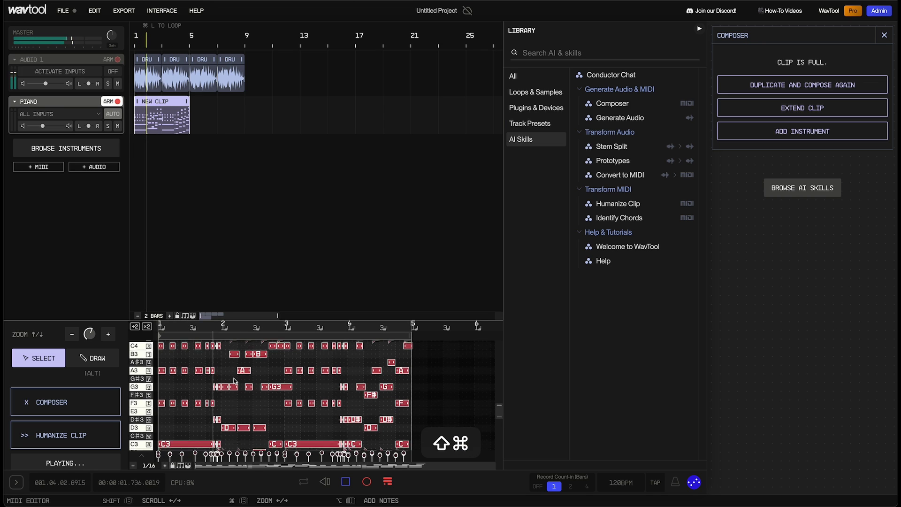
{"action": "scroll", "coordinate": [235, 381], "scroll_direction": "down", "scroll_amount": 5}
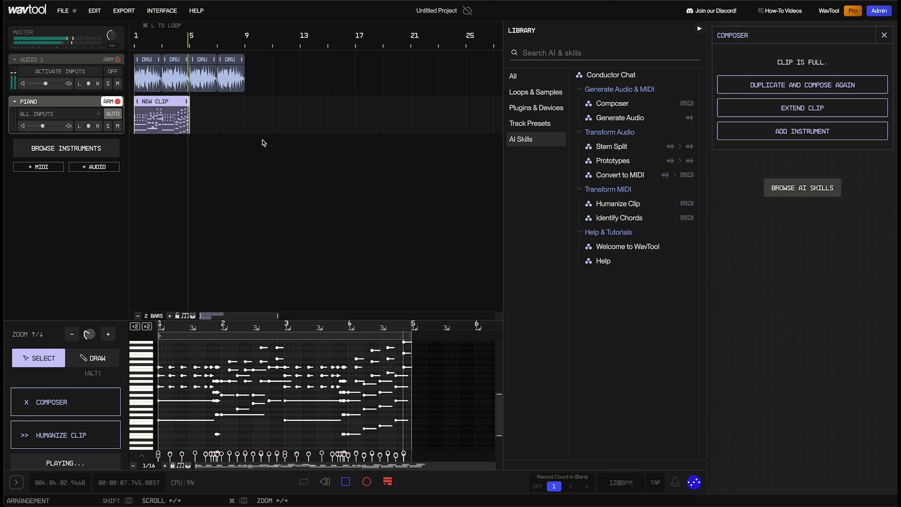
{"action": "left_click", "coordinate": [162, 107]}
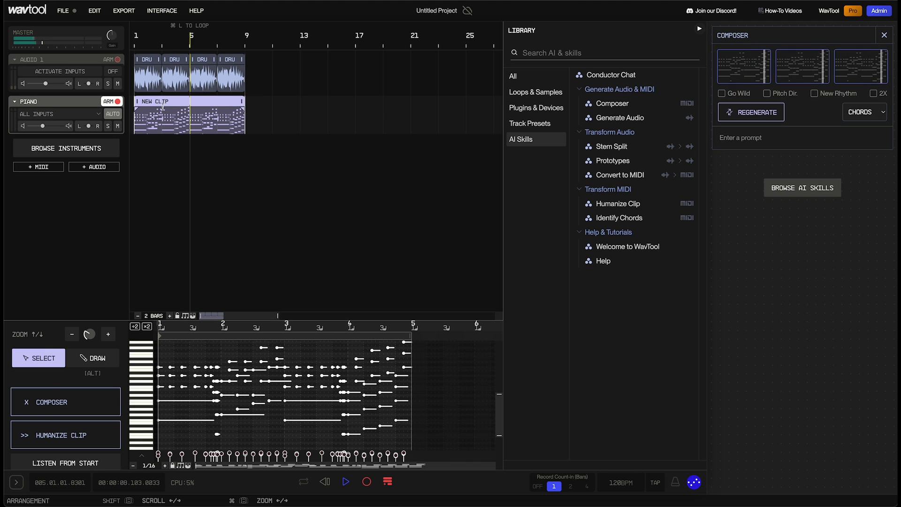
{"action": "left_click", "coordinate": [177, 119]}
{"action": "key", "text": "space"}
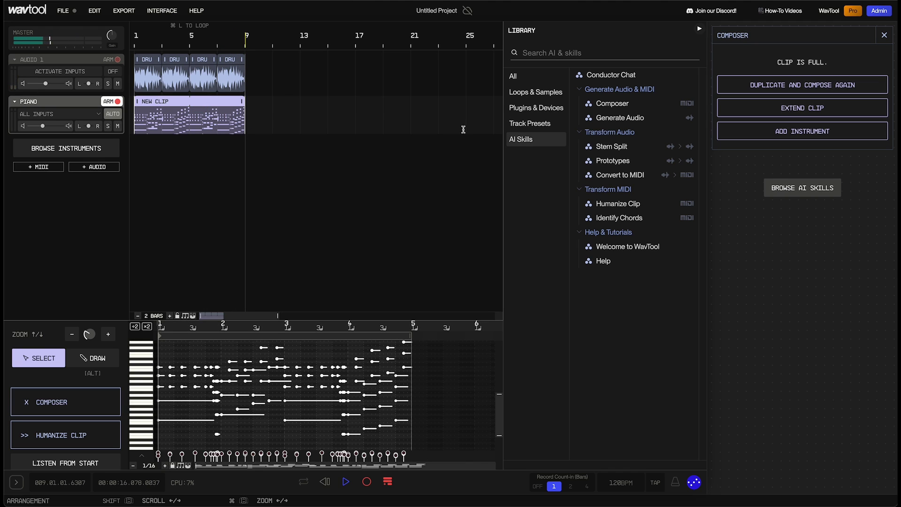
{"action": "left_click", "coordinate": [530, 123]}
{"action": "left_click", "coordinate": [605, 103]}
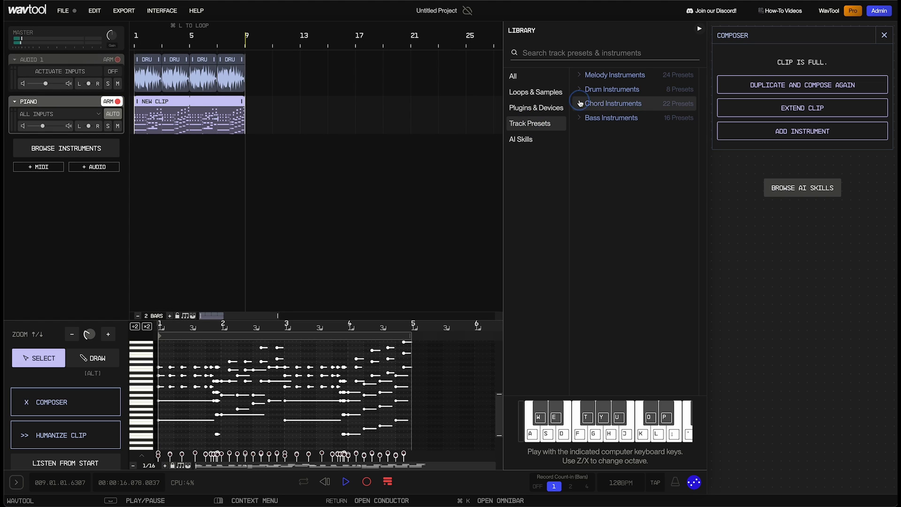
{"action": "left_click", "coordinate": [599, 120]}
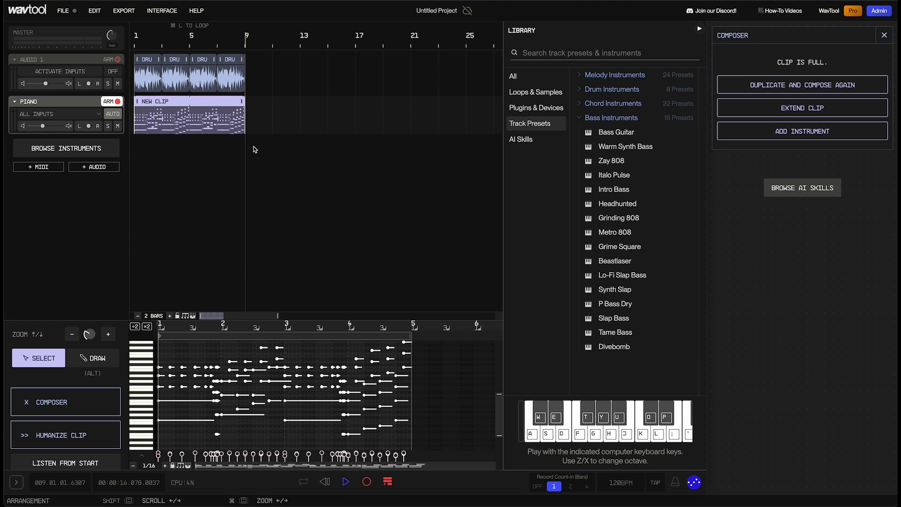
{"action": "mouse_move", "coordinate": [624, 134]}
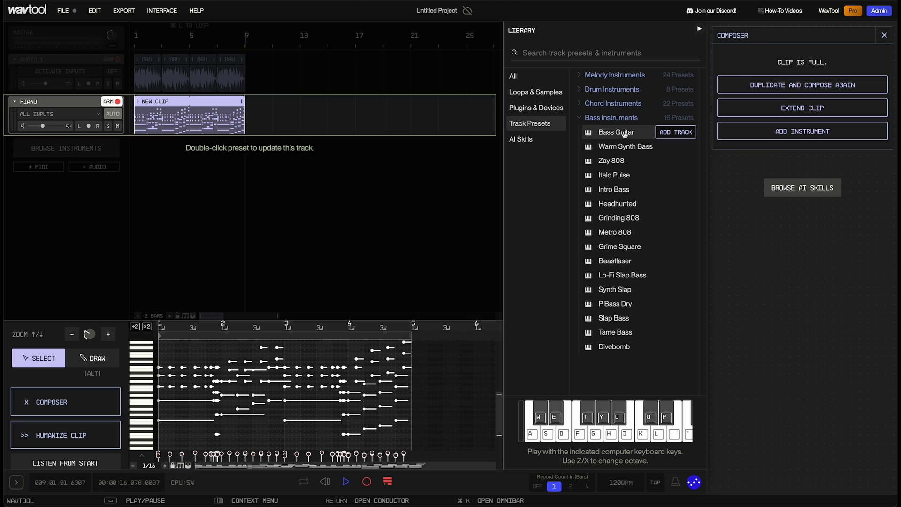
{"action": "left_click_drag", "start_coordinate": [624, 134], "coordinate": [147, 160]}
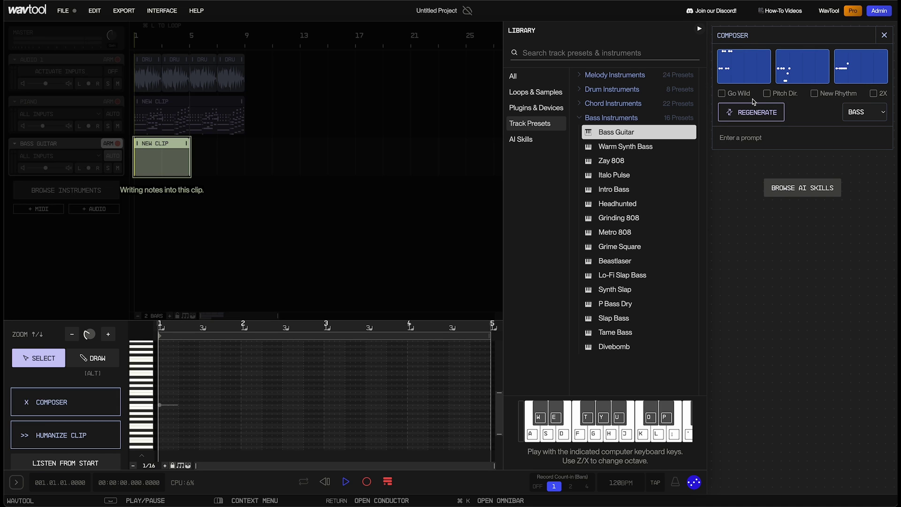
{"action": "left_click", "coordinate": [740, 65]}
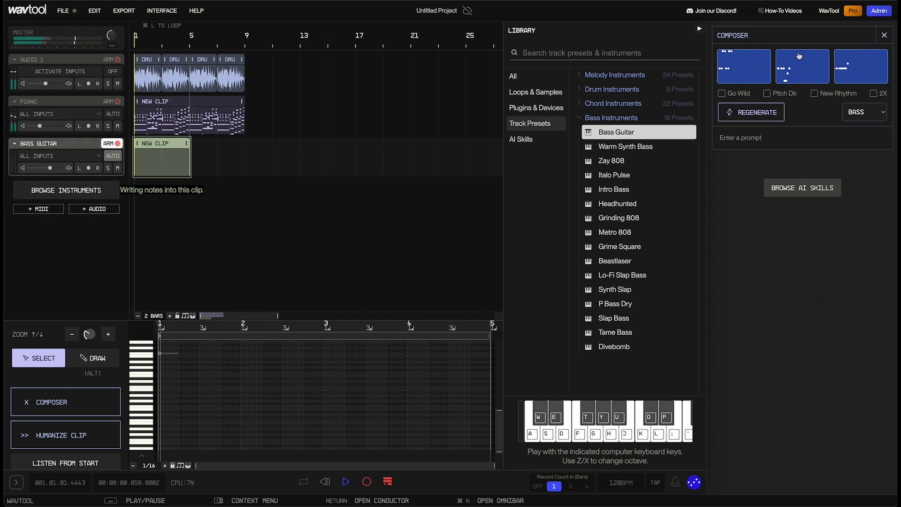
{"action": "mouse_move", "coordinate": [798, 65]}
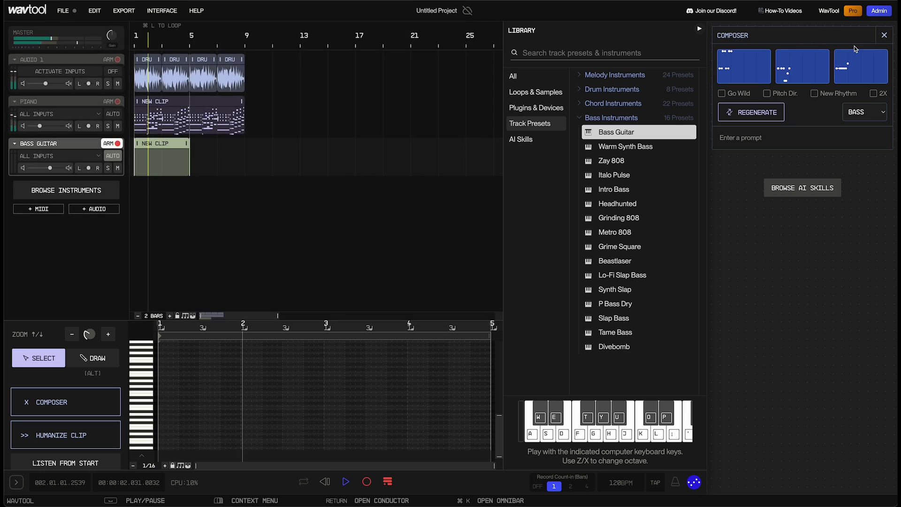
{"action": "mouse_move", "coordinate": [854, 63]}
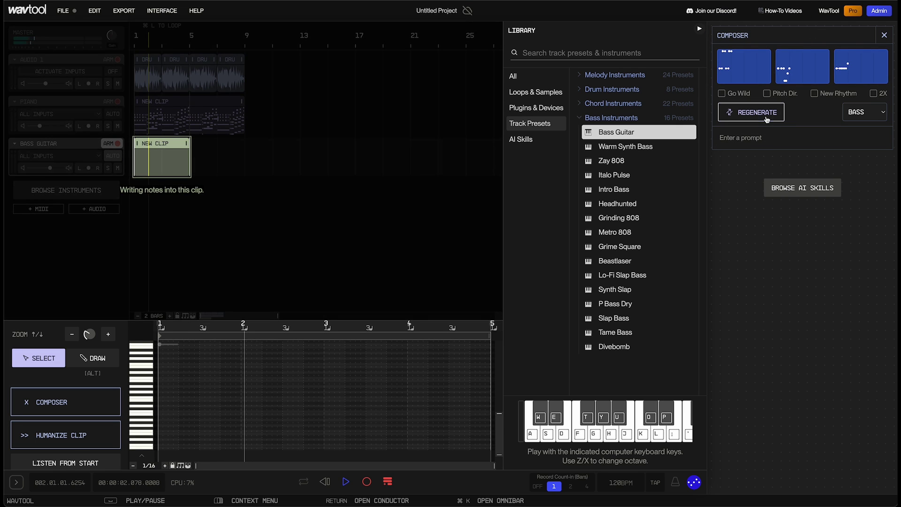
Regenerate the Composer's three bass-pattern suggestions for the Bass Guitar's New Clip.
{"action": "left_click", "coordinate": [766, 119]}
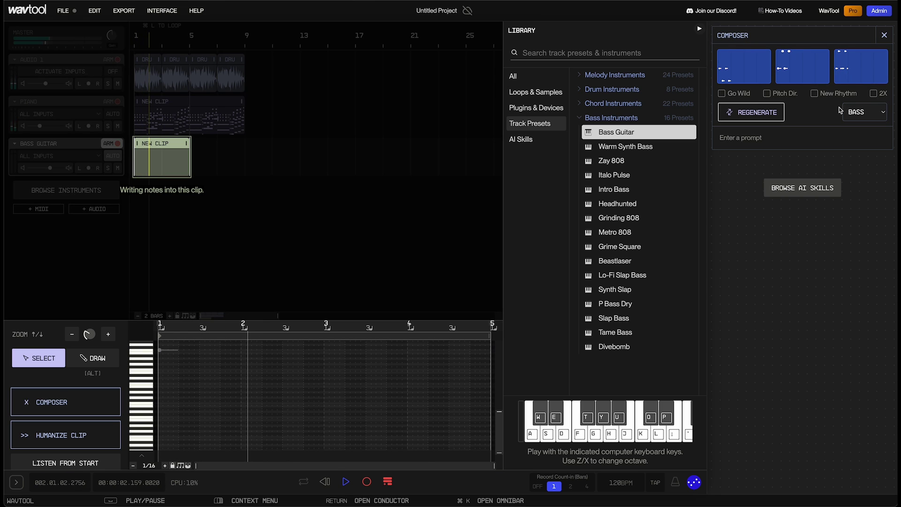
Enable Go Wild and write suggested bass patterns into the four-bar Bass Guitar clip until full.
{"action": "left_click", "coordinate": [722, 92]}
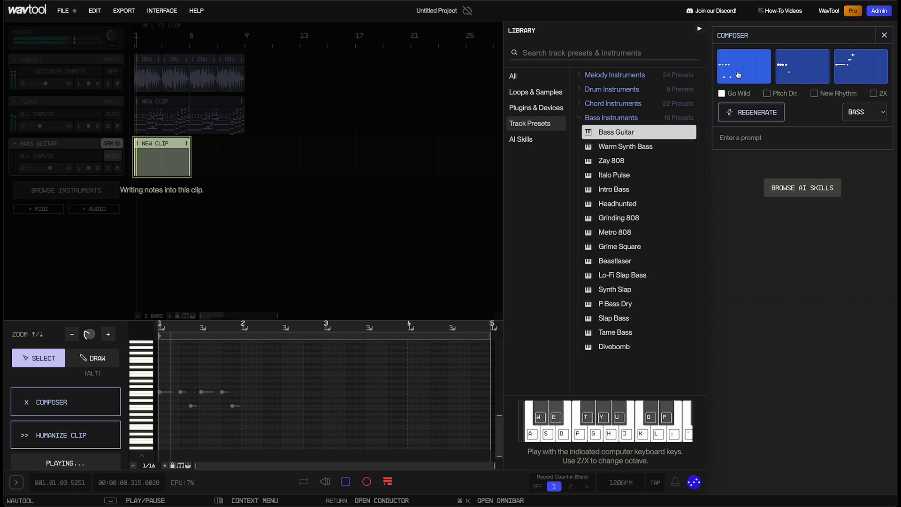
{"action": "left_click", "coordinate": [801, 71]}
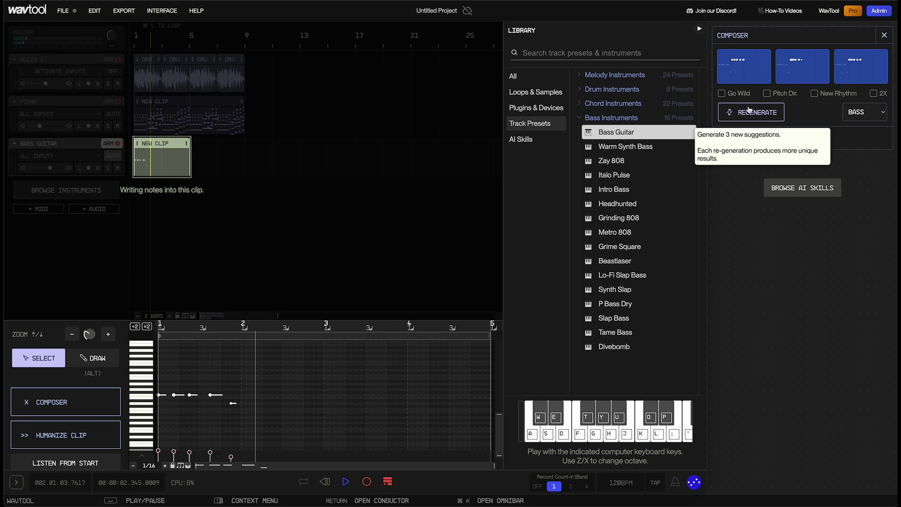
{"action": "mouse_move", "coordinate": [750, 74]}
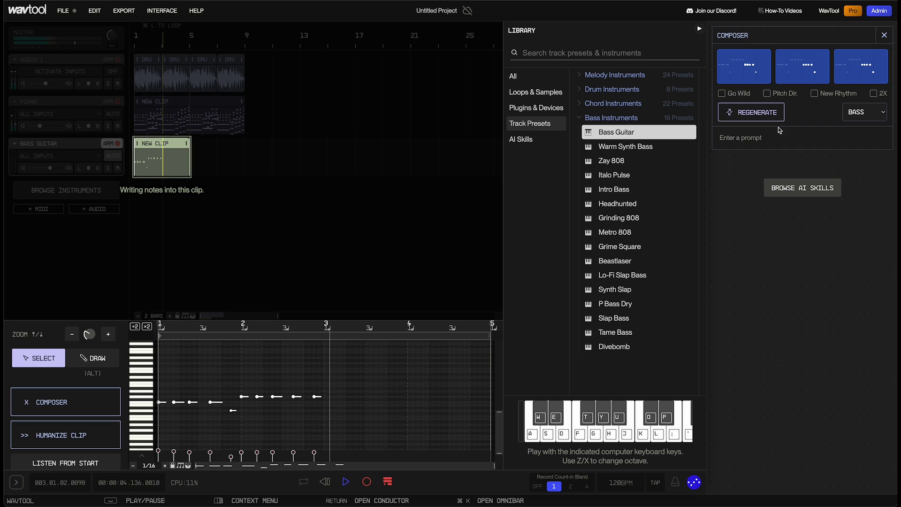
{"action": "left_click", "coordinate": [752, 76]}
{"action": "mouse_move", "coordinate": [809, 83]}
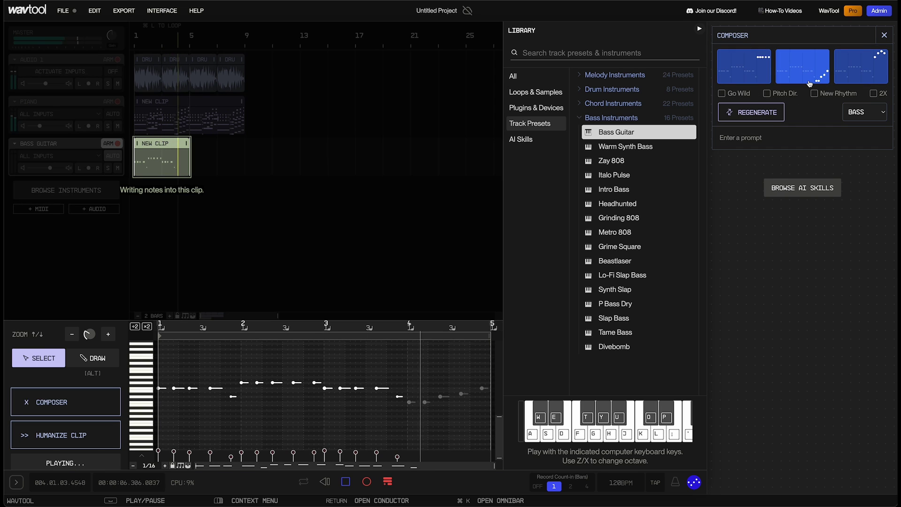
{"action": "left_click", "coordinate": [809, 84]}
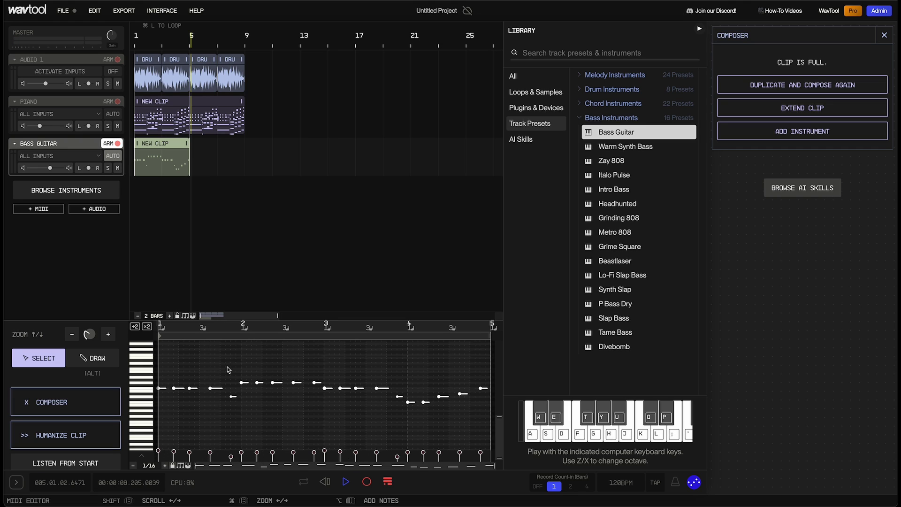
{"action": "scroll", "coordinate": [216, 390], "scroll_direction": "up", "scroll_amount": 1}
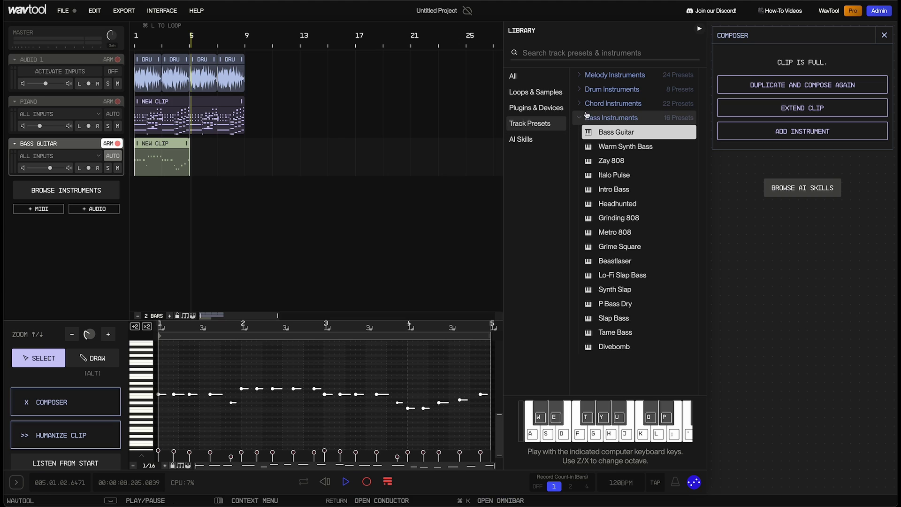
Open the Conductor chat from AI Skills and close the Composer panel.
{"action": "left_click", "coordinate": [543, 143]}
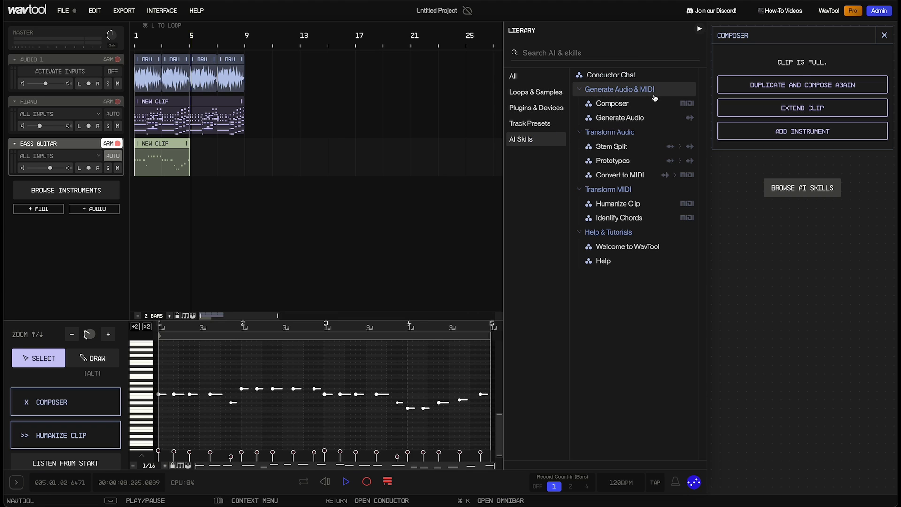
{"action": "left_click", "coordinate": [637, 76]}
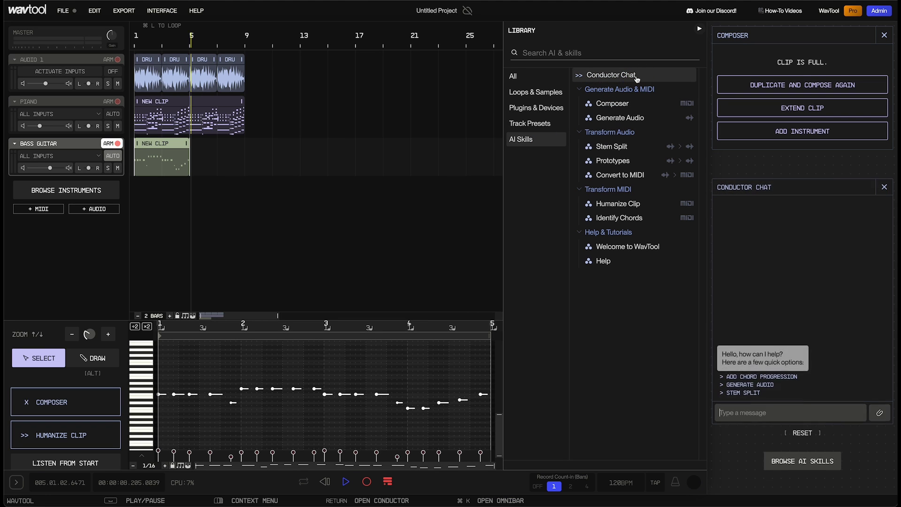
{"action": "left_click", "coordinate": [883, 36]}
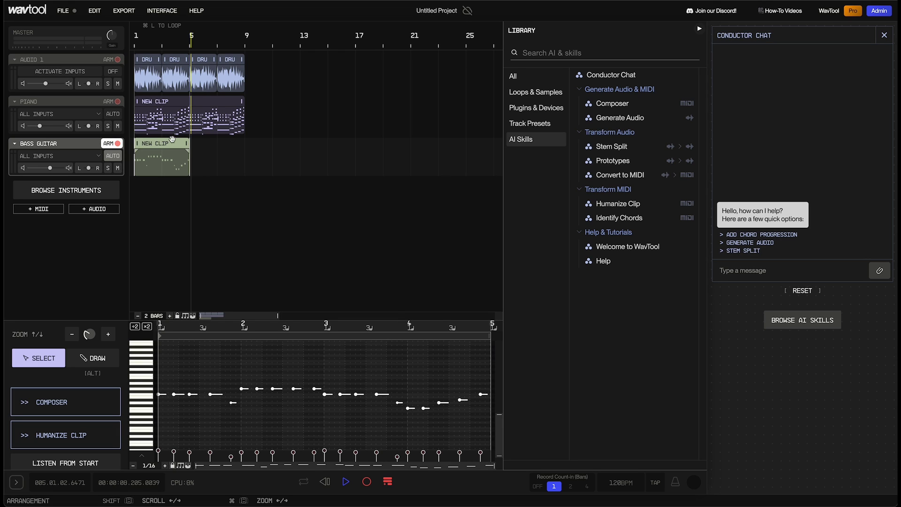
Attach the bass clip and ask the chat to keep all velocities at most 80%.
{"action": "left_click", "coordinate": [879, 272]}
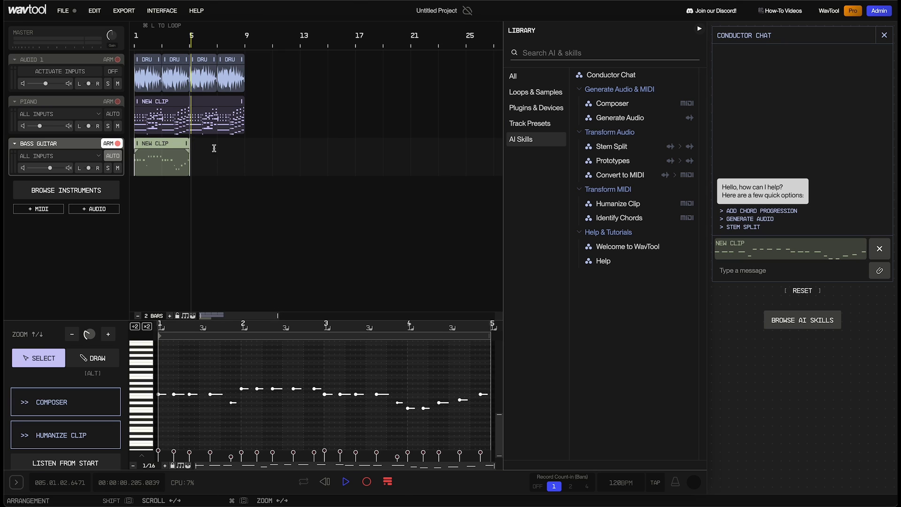
{"action": "left_click", "coordinate": [770, 267]}
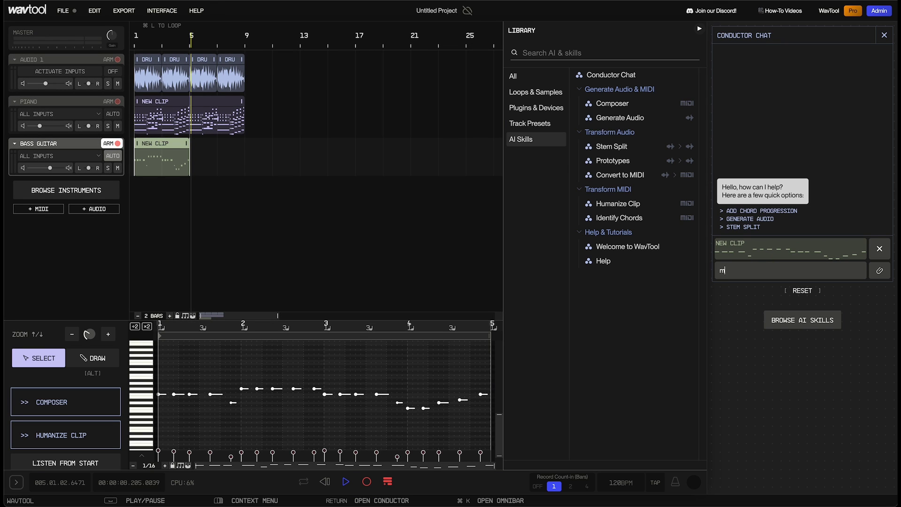
{"action": "type", "text": "make all of the veloicit"}
{"action": "key", "text": "alt+shift+Left"}
{"action": "type", "text": "v"}
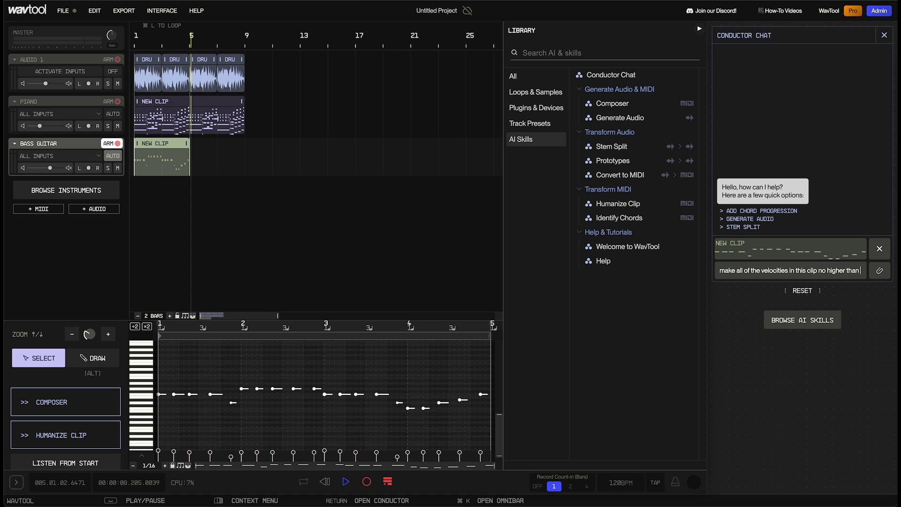
{"action": "type", "text": "80%"}
{"action": "key", "text": "Return"}
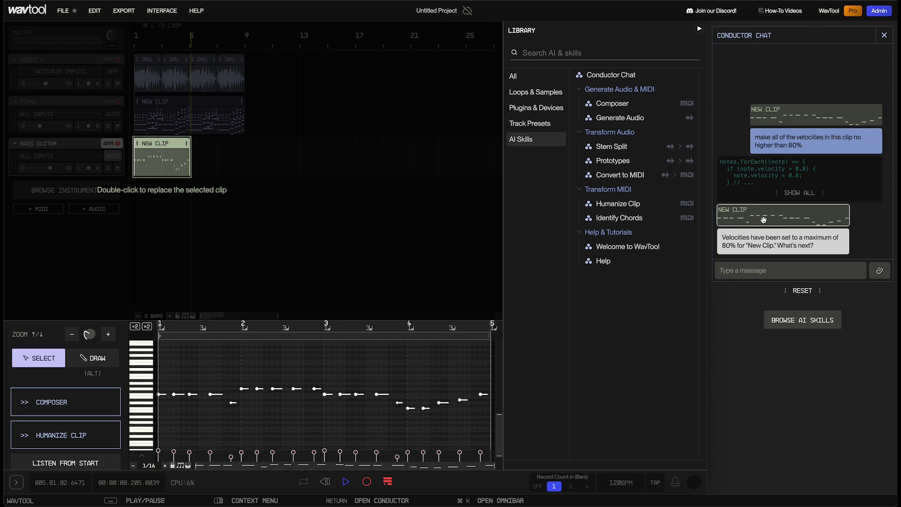
Swap in the chat's velocity-capped bass clip, audition it, and expand the full generated script.
{"action": "double_click", "coordinate": [765, 220]}
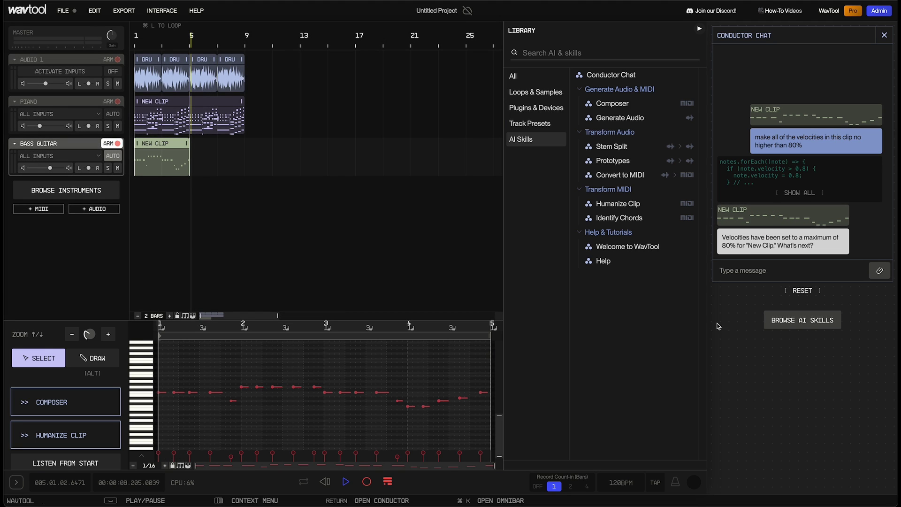
{"action": "key", "text": "space"}
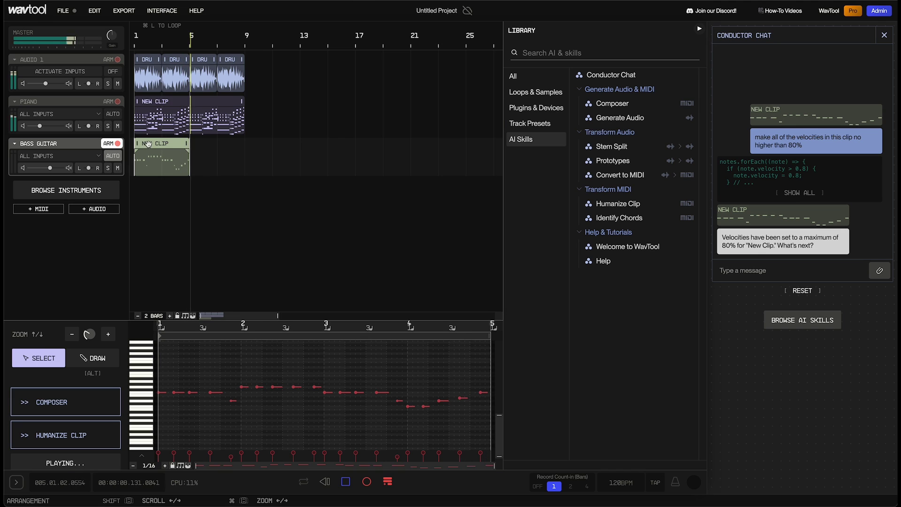
{"action": "key", "text": "space"}
{"action": "left_click", "coordinate": [806, 193]}
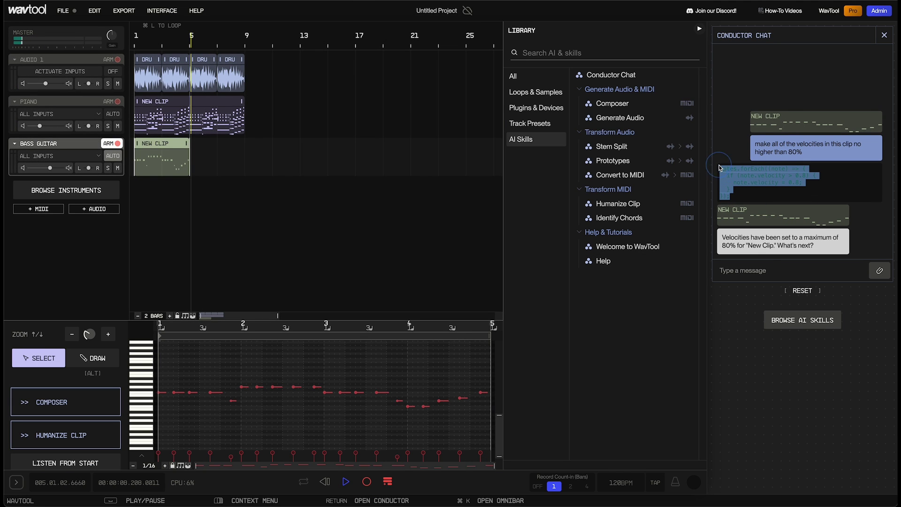
{"action": "left_click", "coordinate": [770, 191]}
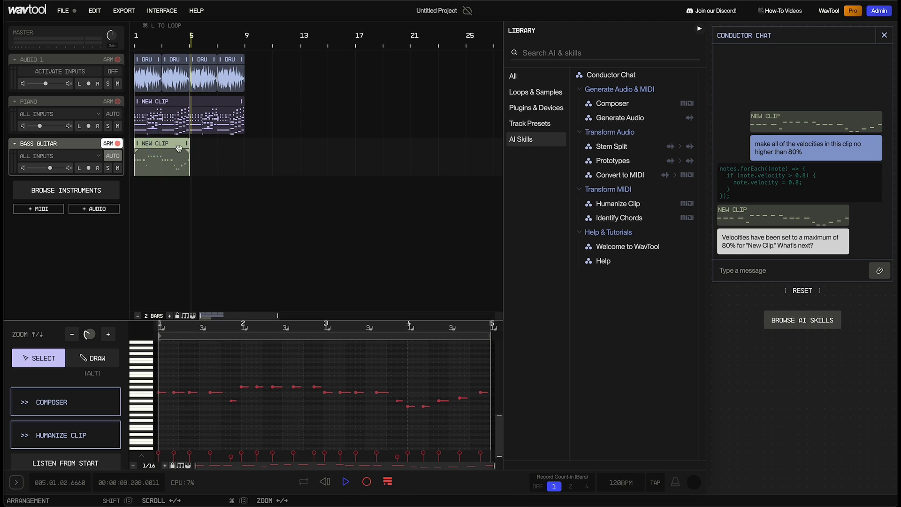
Extend the bass clip to bar 9 and add a Clean Synth Lead track from Melody Instruments.
{"action": "left_click_drag", "start_coordinate": [188, 146], "coordinate": [240, 146]}
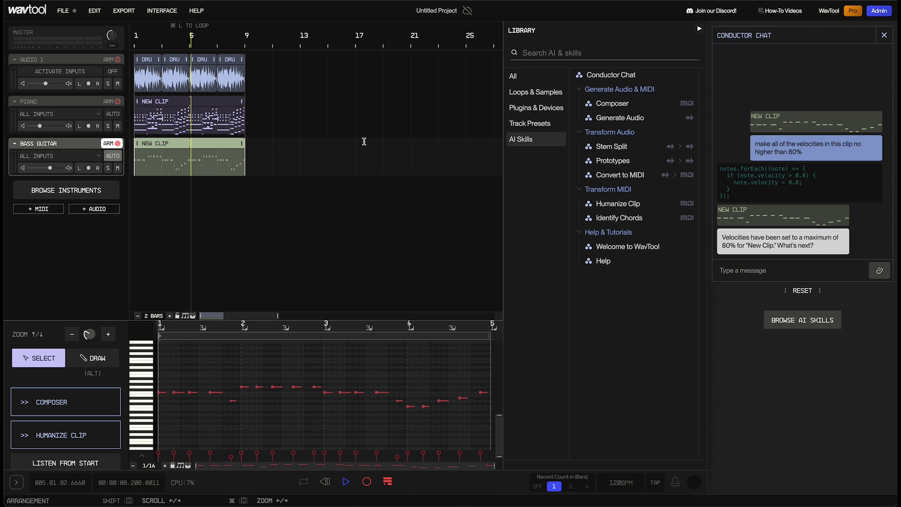
{"action": "left_click", "coordinate": [530, 123]}
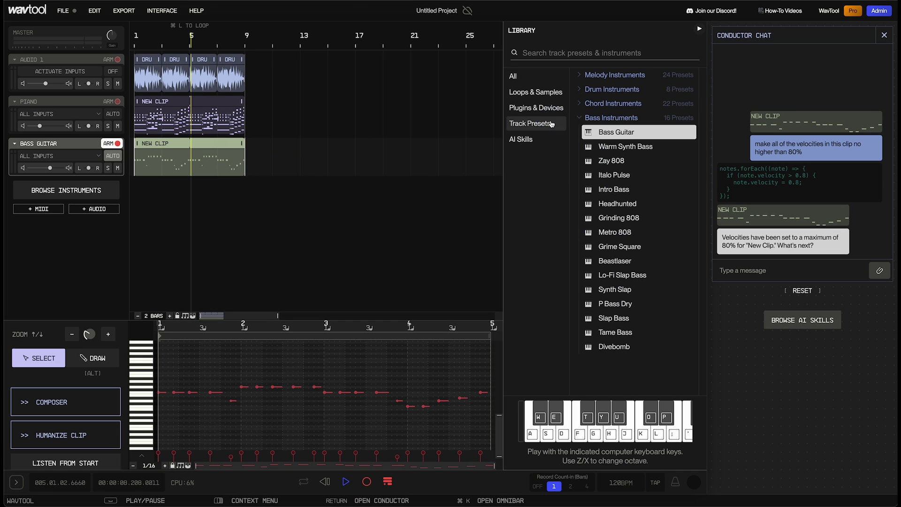
{"action": "left_click", "coordinate": [596, 118]}
{"action": "left_click", "coordinate": [612, 75]}
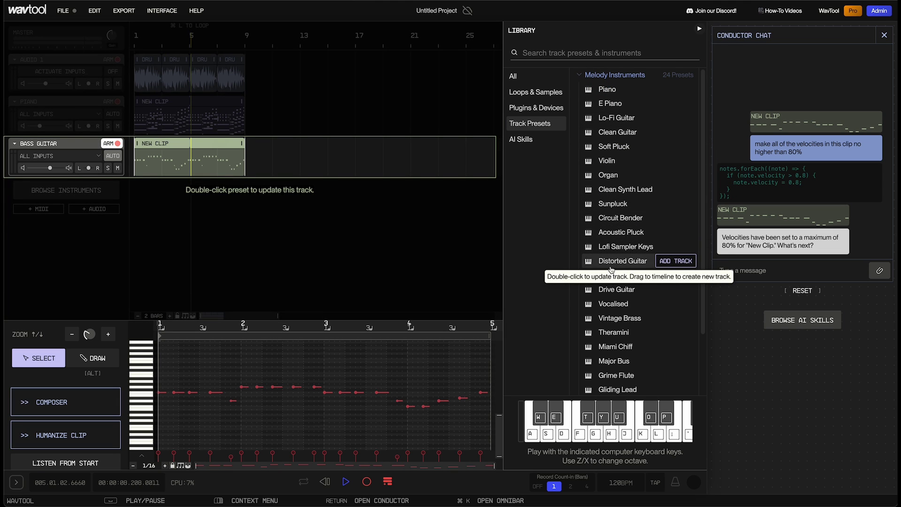
{"action": "left_click_drag", "start_coordinate": [612, 189], "coordinate": [133, 202]}
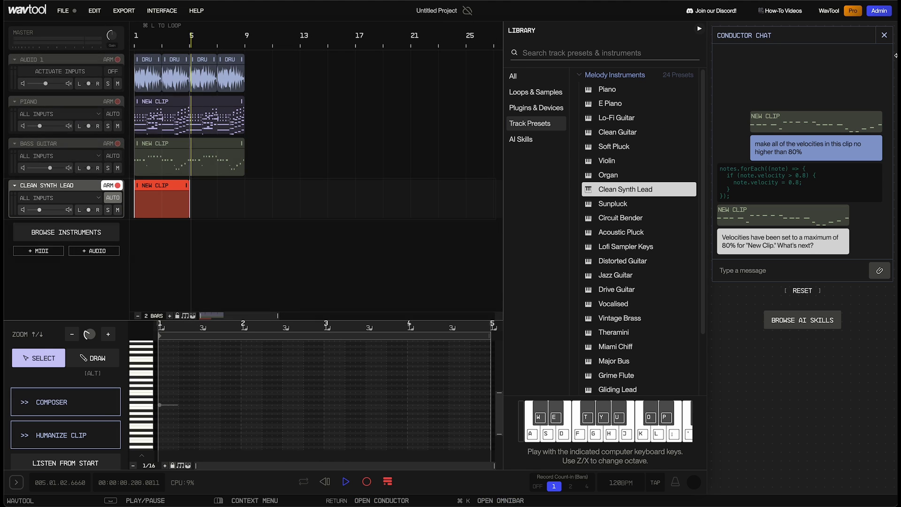
Open the Composer for the lead clip and write in the third melody suggestion.
{"action": "left_click", "coordinate": [521, 139]}
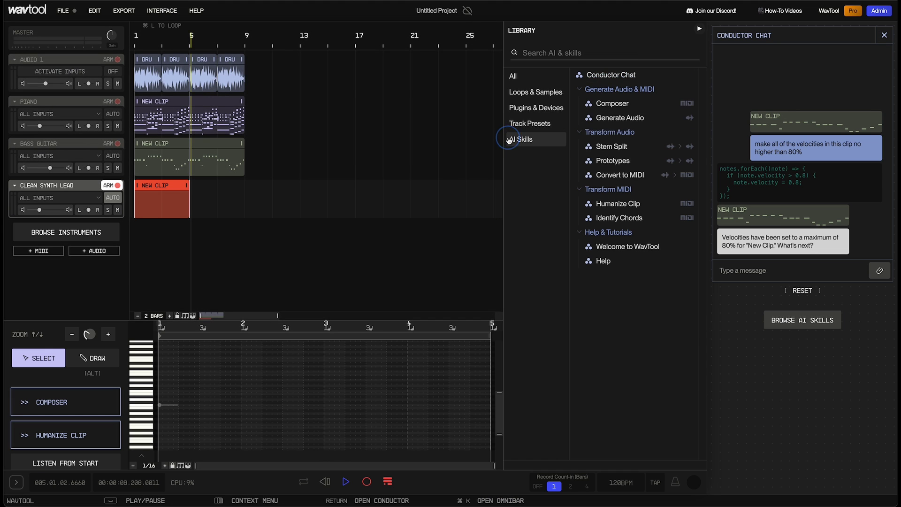
{"action": "left_click", "coordinate": [631, 105]}
{"action": "left_click", "coordinate": [884, 35]}
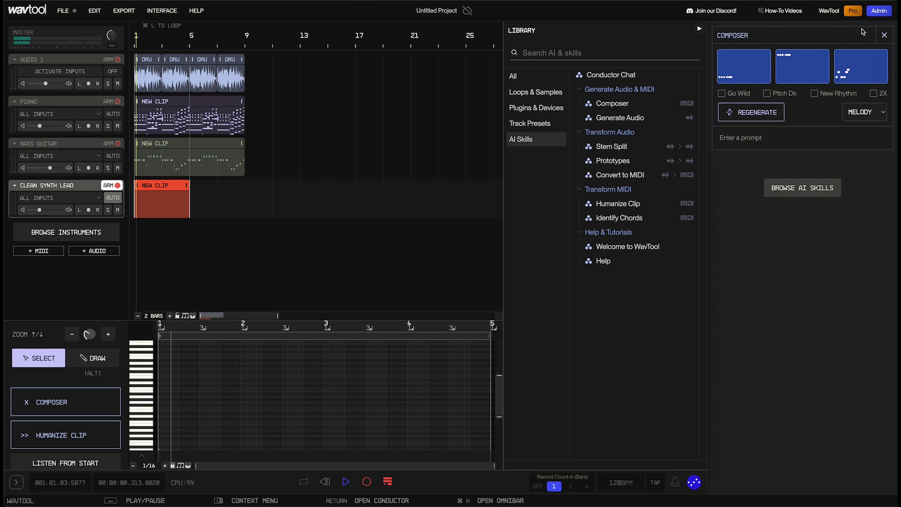
{"action": "left_click", "coordinate": [857, 70]}
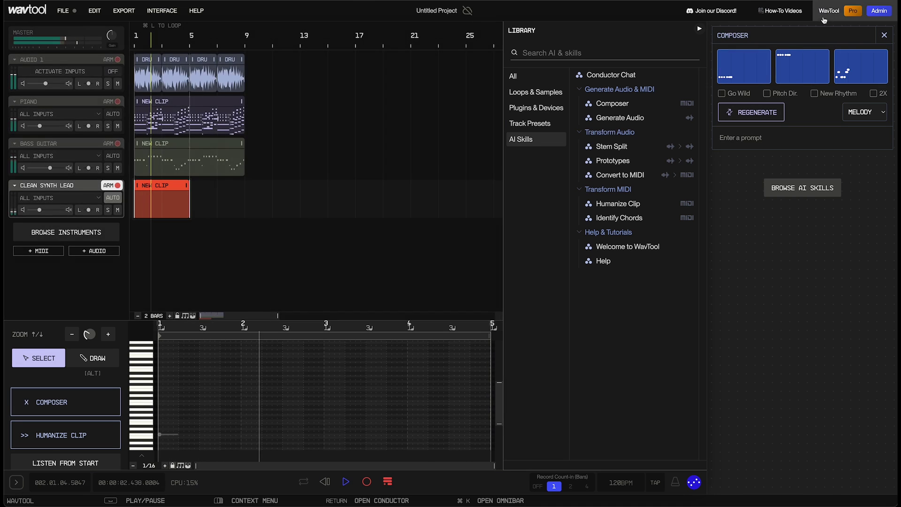
{"action": "left_click", "coordinate": [802, 61]}
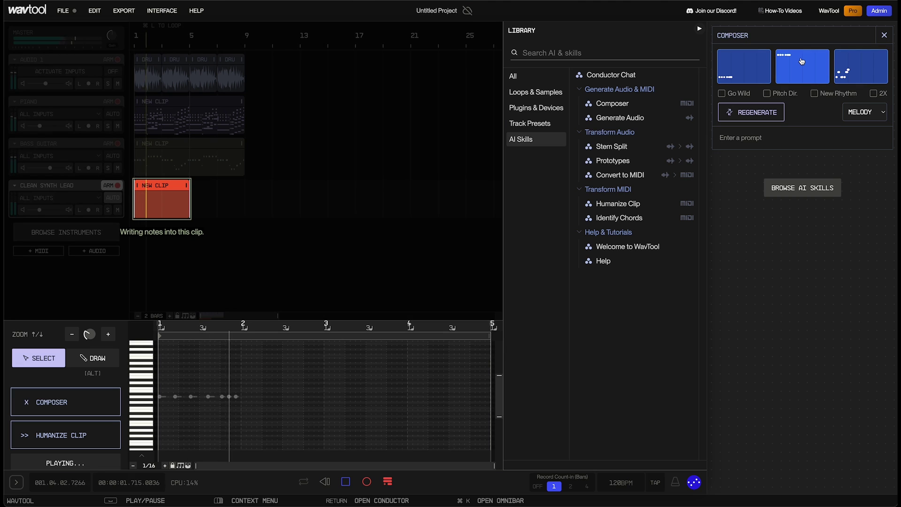
{"action": "left_click", "coordinate": [753, 57]}
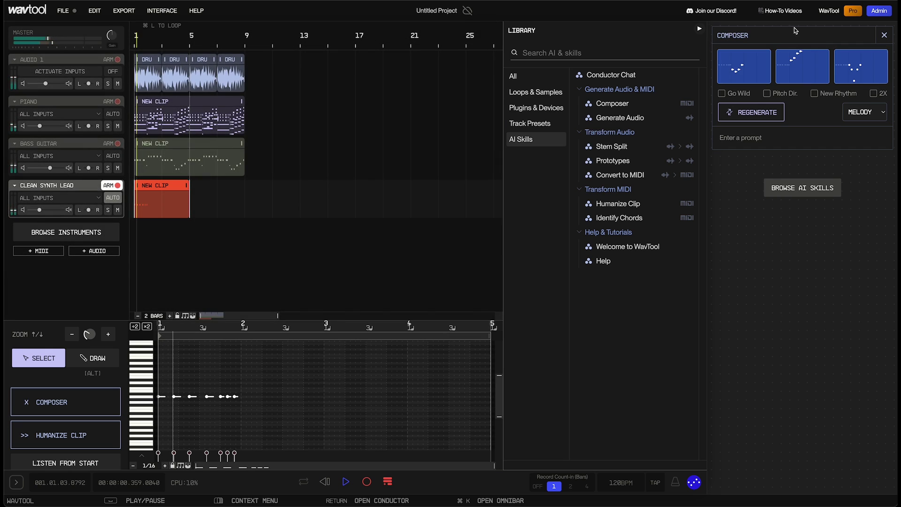
Add the first and second melody options until the clip is full, then extend it to bar 9.
{"action": "mouse_move", "coordinate": [741, 65]}
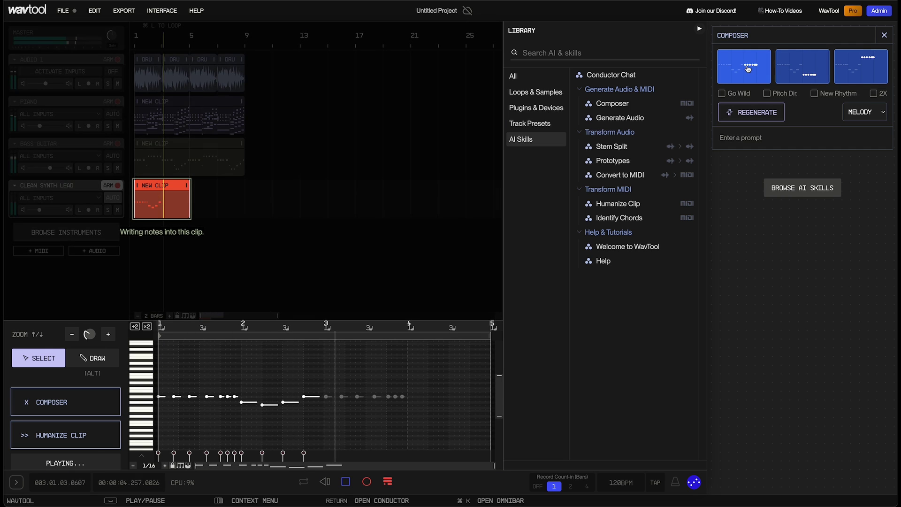
{"action": "left_click", "coordinate": [748, 69]}
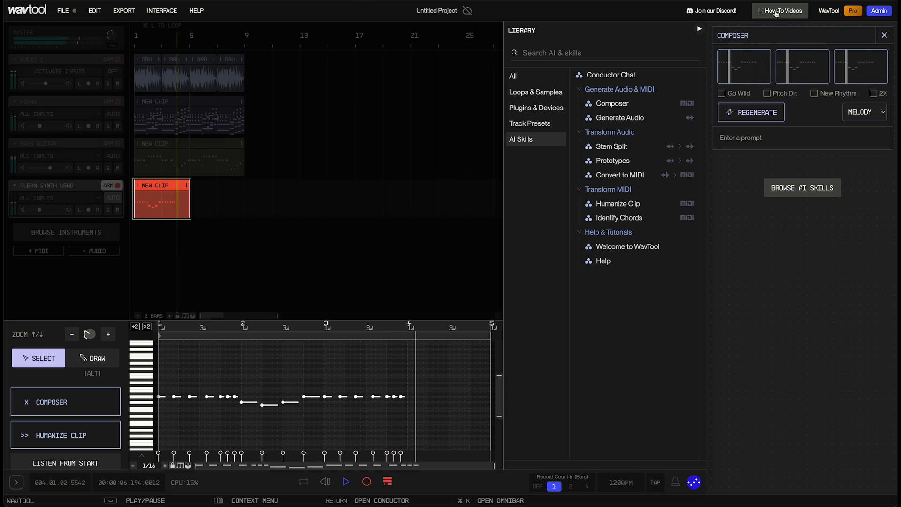
{"action": "mouse_move", "coordinate": [814, 56]}
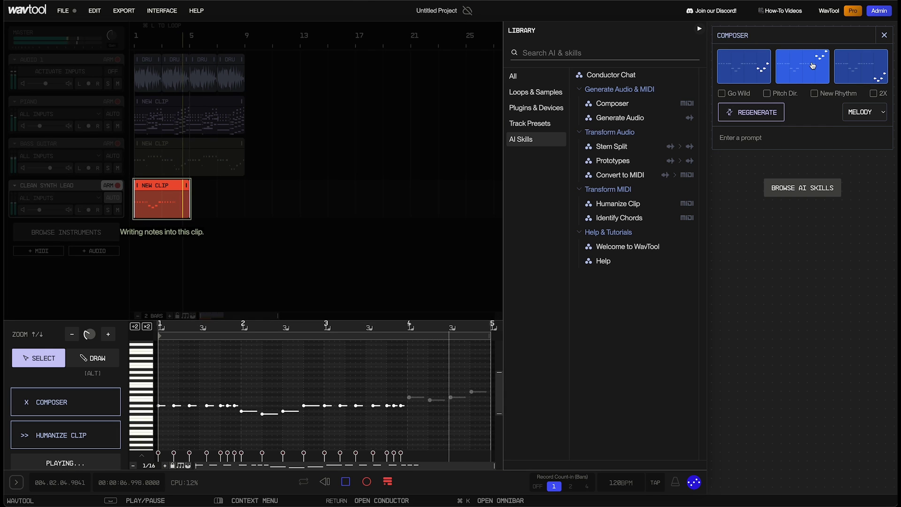
{"action": "left_click", "coordinate": [813, 66]}
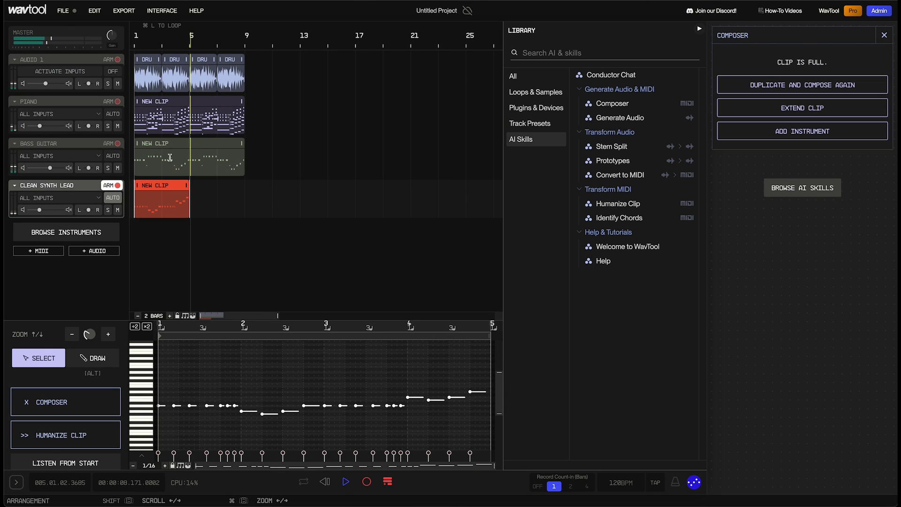
{"action": "left_click_drag", "start_coordinate": [187, 184], "coordinate": [239, 184]}
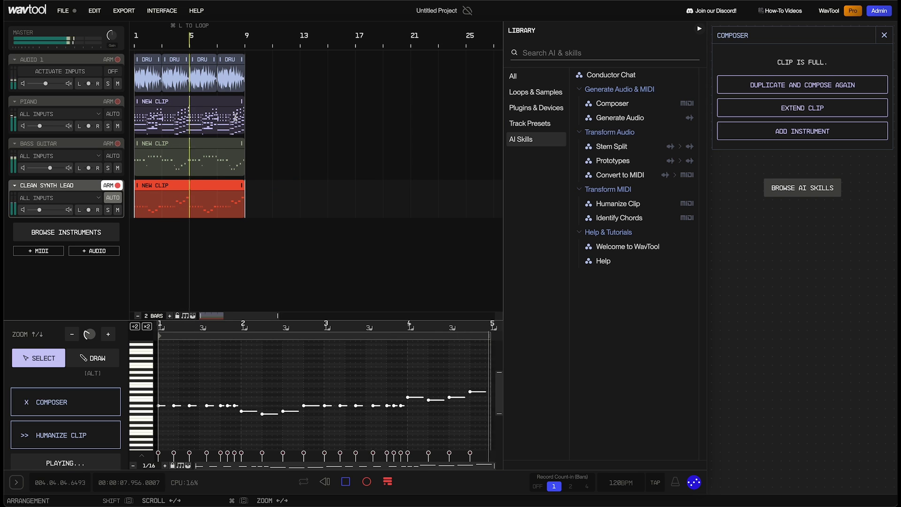
{"action": "key", "text": "space"}
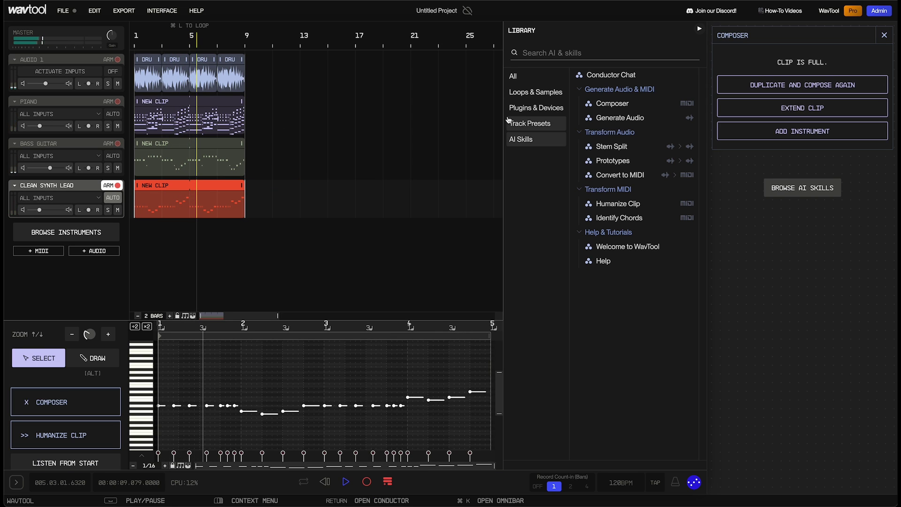
Render the Clean Synth Lead clip through the Muted Trumpet prototype in the Prototypes skill.
{"action": "left_click", "coordinate": [621, 161]}
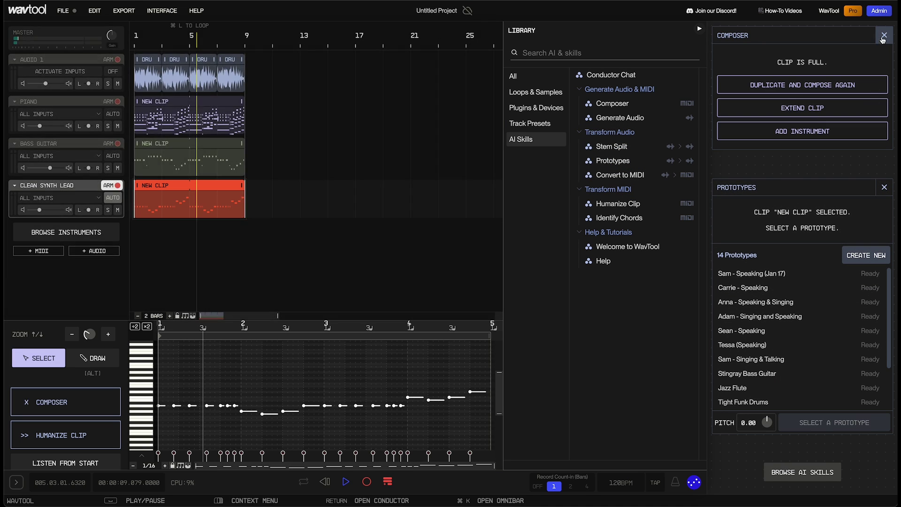
{"action": "left_click", "coordinate": [884, 36]}
{"action": "scroll", "coordinate": [769, 209], "scroll_direction": "down", "scroll_amount": 3}
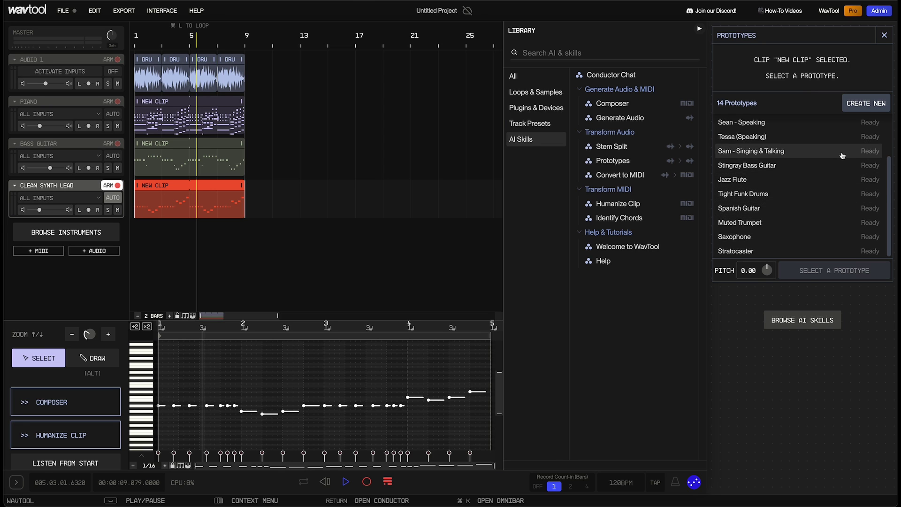
{"action": "left_click", "coordinate": [866, 103]}
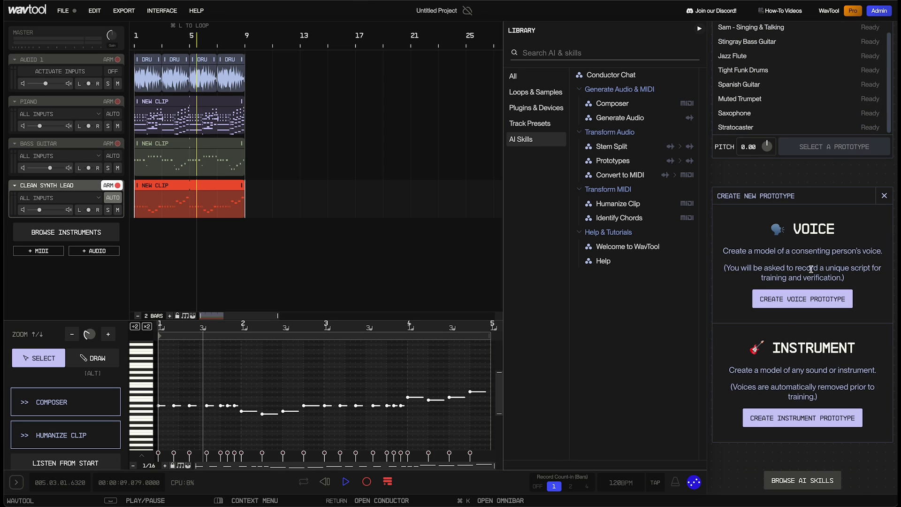
{"action": "left_click", "coordinate": [882, 197]}
{"action": "scroll", "coordinate": [784, 167], "scroll_direction": "up", "scroll_amount": 3}
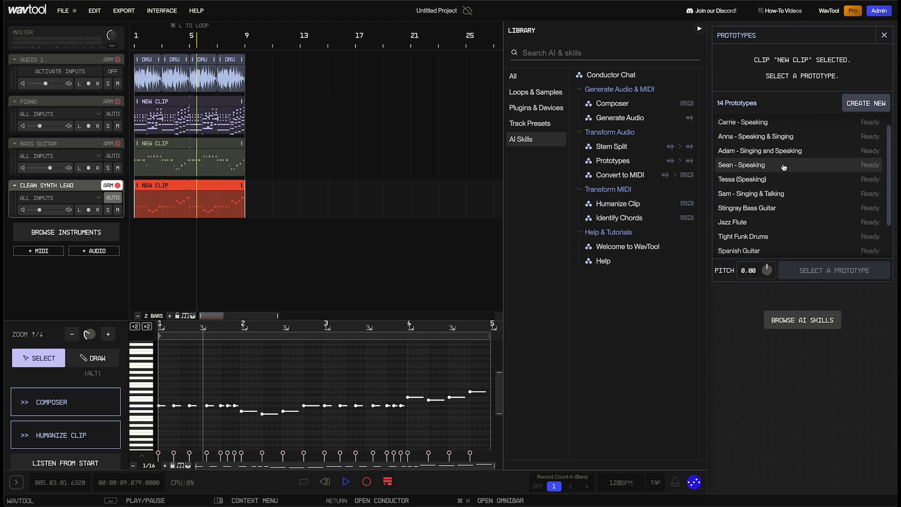
{"action": "scroll", "coordinate": [784, 167], "scroll_direction": "down", "scroll_amount": 3}
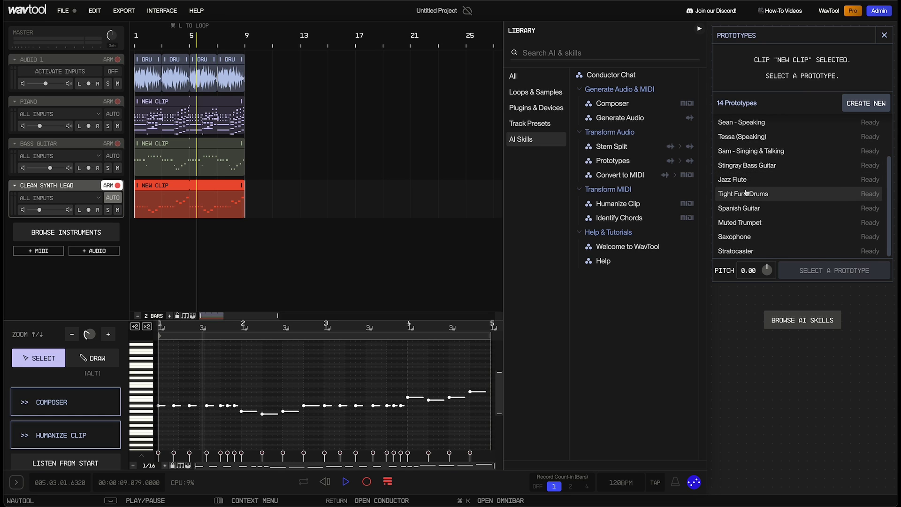
{"action": "left_click", "coordinate": [750, 224]}
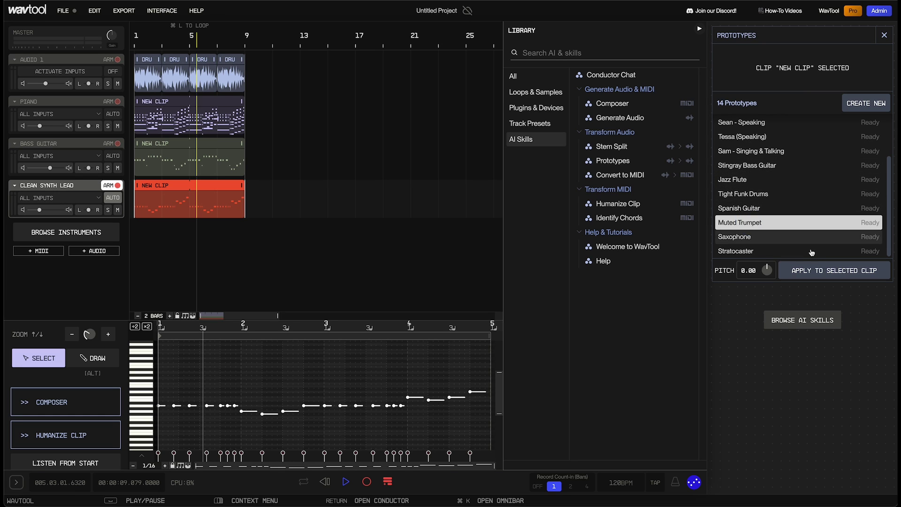
{"action": "left_click", "coordinate": [821, 275]}
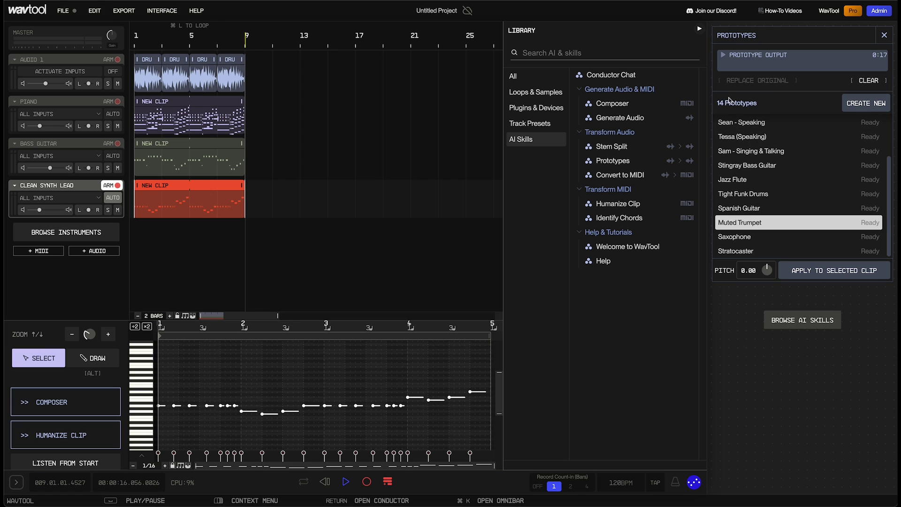
{"action": "left_click", "coordinate": [724, 55]}
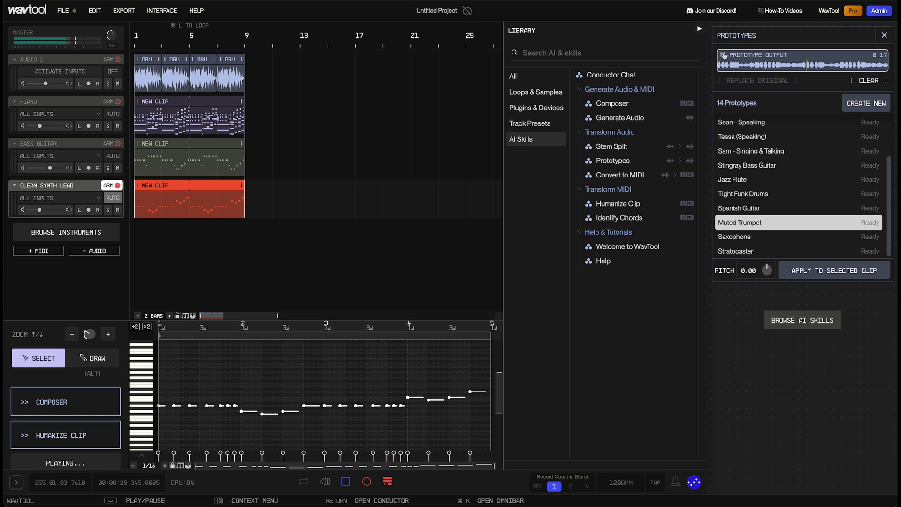
{"action": "left_click", "coordinate": [724, 55]}
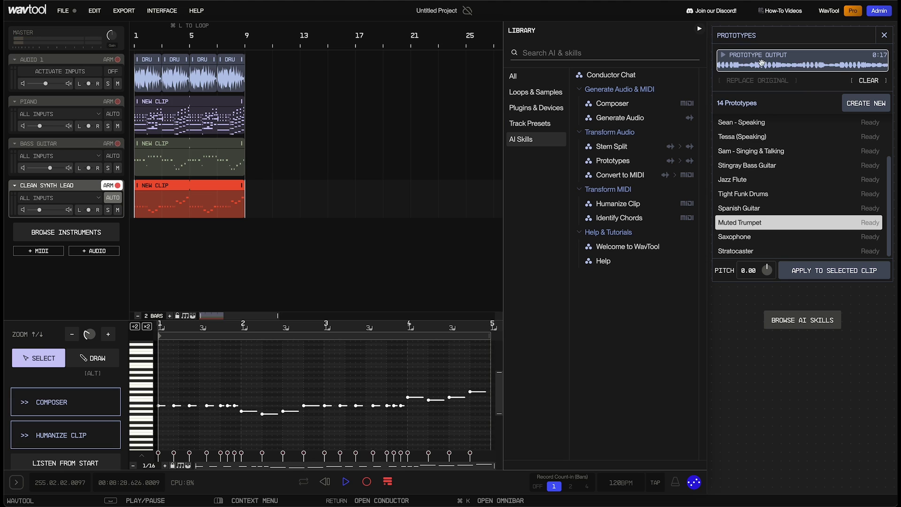
{"action": "left_click_drag", "start_coordinate": [762, 63], "coordinate": [141, 242]}
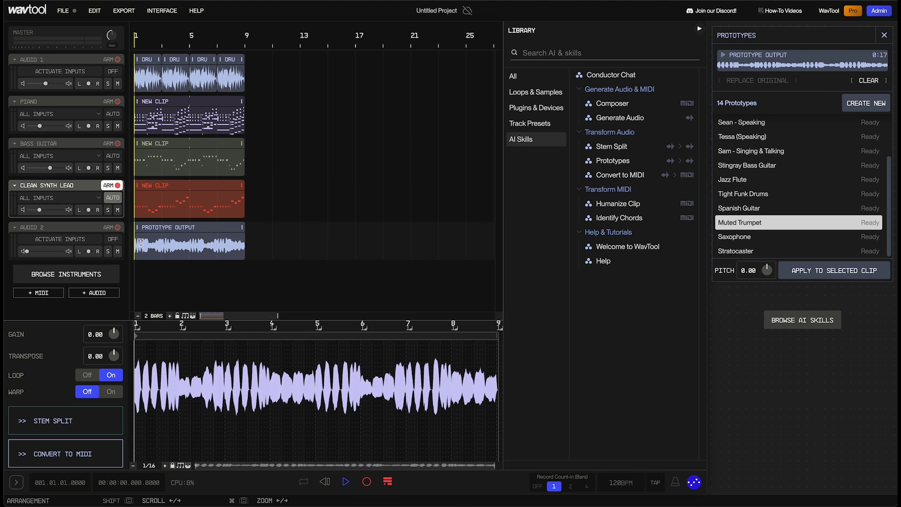
{"action": "left_click", "coordinate": [117, 210]}
{"action": "left_click", "coordinate": [50, 186]}
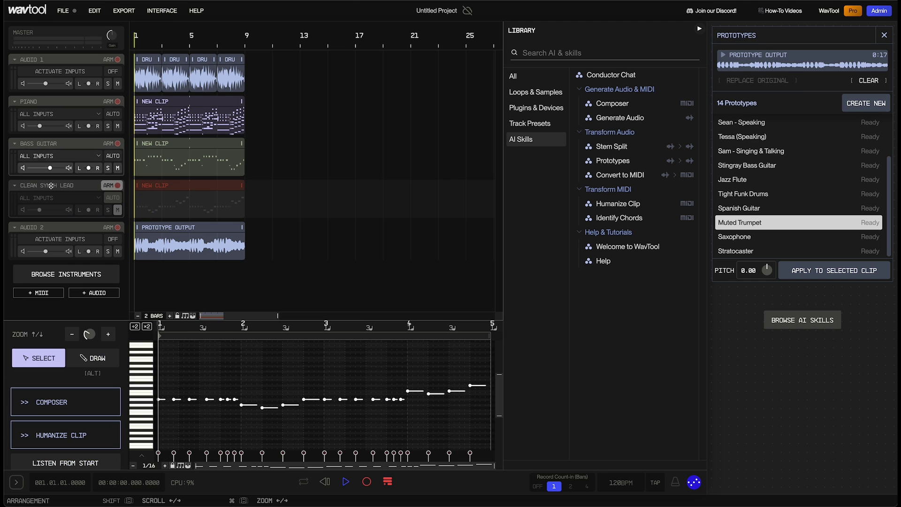
{"action": "key", "text": "space"}
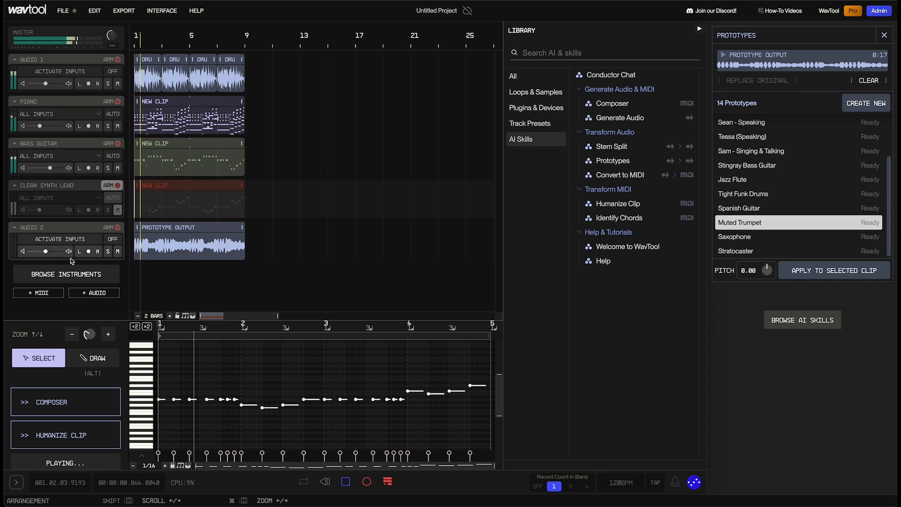
{"action": "left_click_drag", "start_coordinate": [45, 252], "coordinate": [47, 252]}
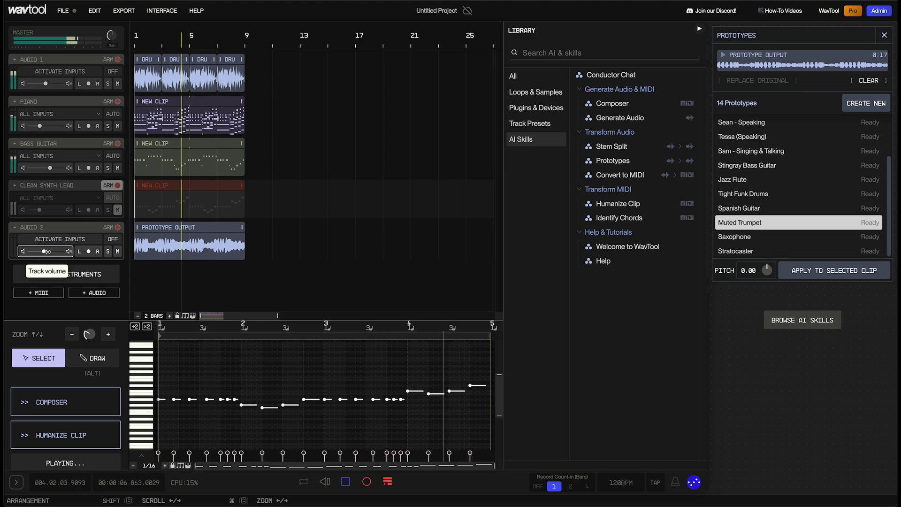
{"action": "key", "text": "space"}
{"action": "key", "text": "super+z"}
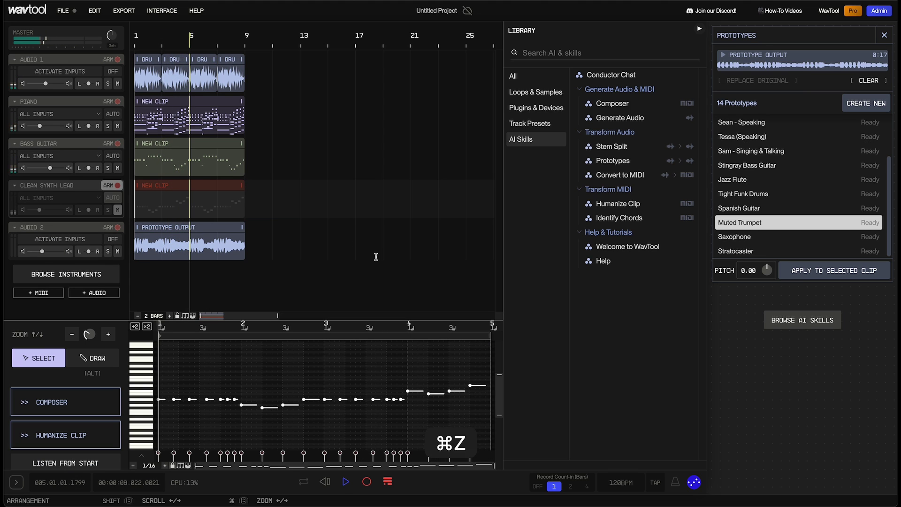
{"action": "key", "text": "super+z"}
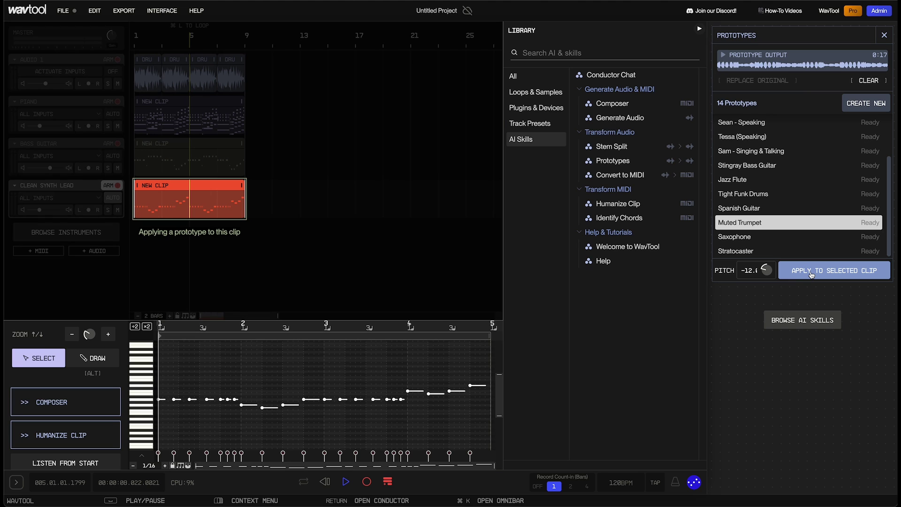
Re-render the Muted Trumpet prototype at pitch -12 and place its output on a new Audio 2 track.
{"action": "left_click", "coordinate": [811, 273]}
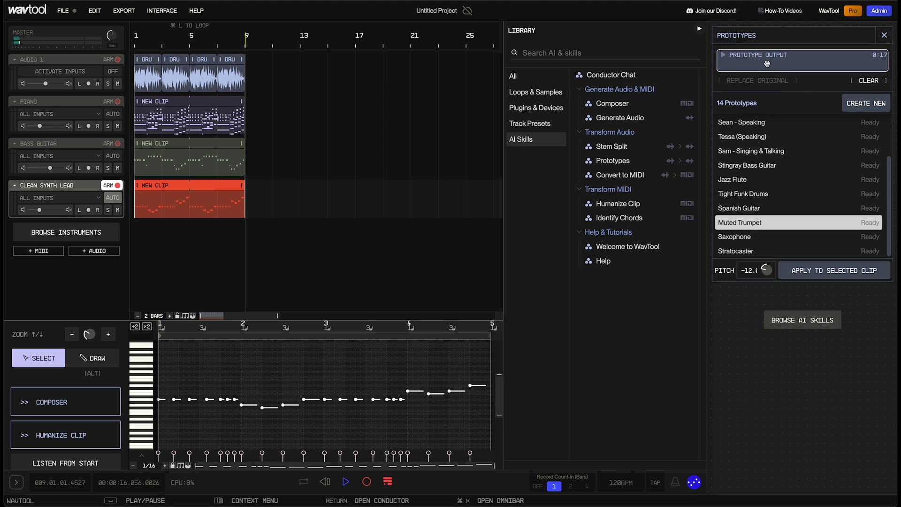
{"action": "left_click_drag", "start_coordinate": [765, 57], "coordinate": [141, 241]}
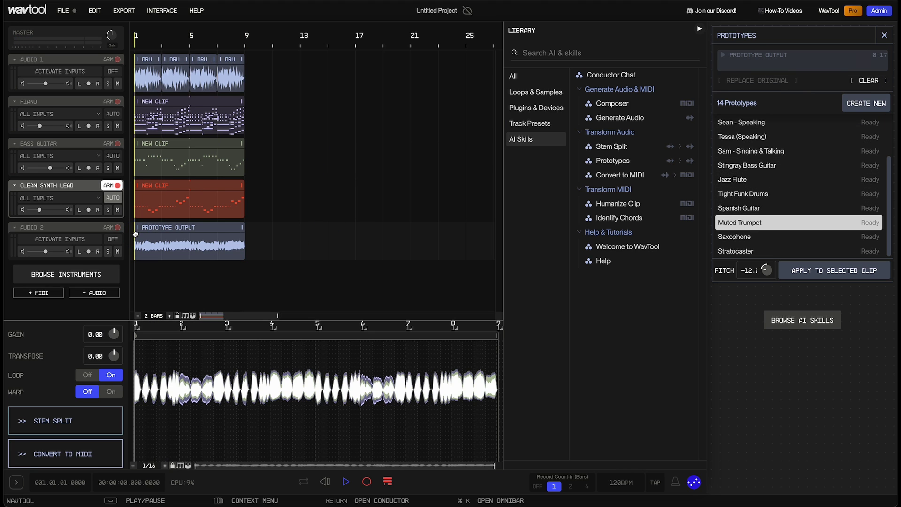
Mute Clean Synth Lead, play the Prototype Output trumpet clip, and collapse the Library panel.
{"action": "left_click", "coordinate": [117, 209]}
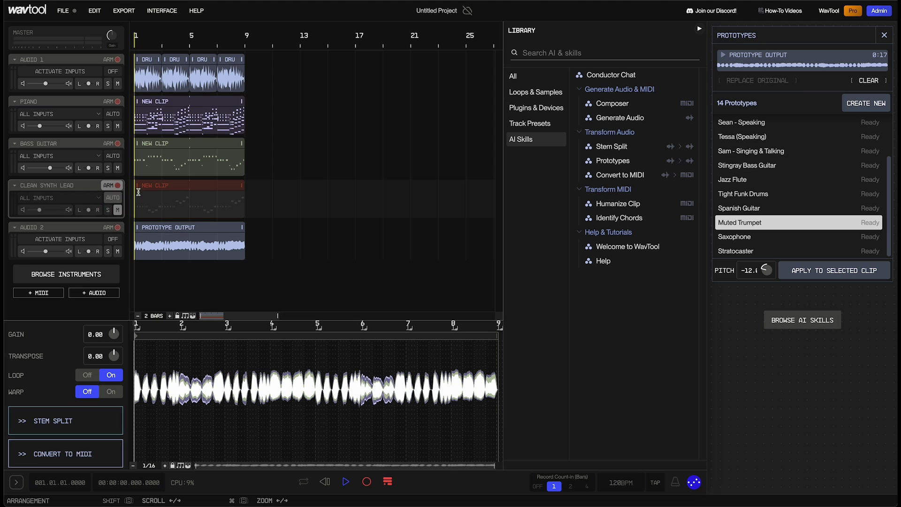
{"action": "left_click", "coordinate": [155, 227]}
{"action": "key", "text": "space"}
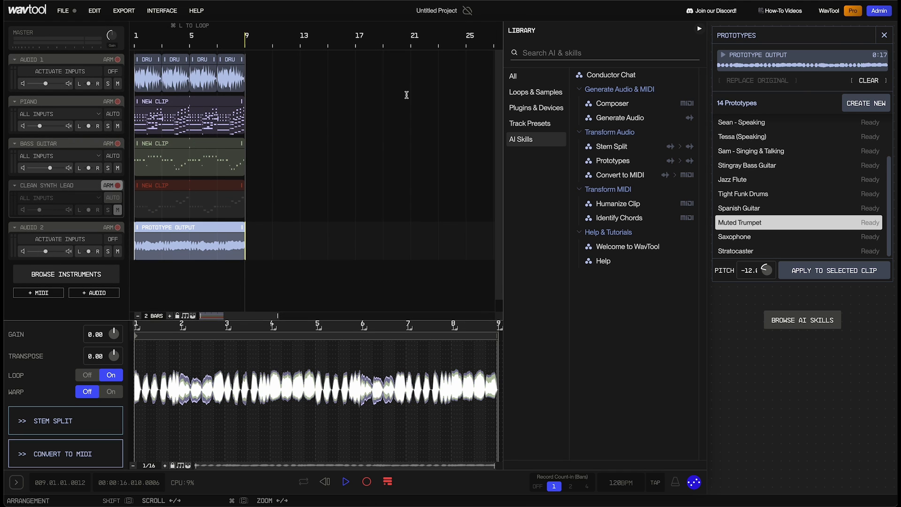
{"action": "left_click", "coordinate": [699, 28]}
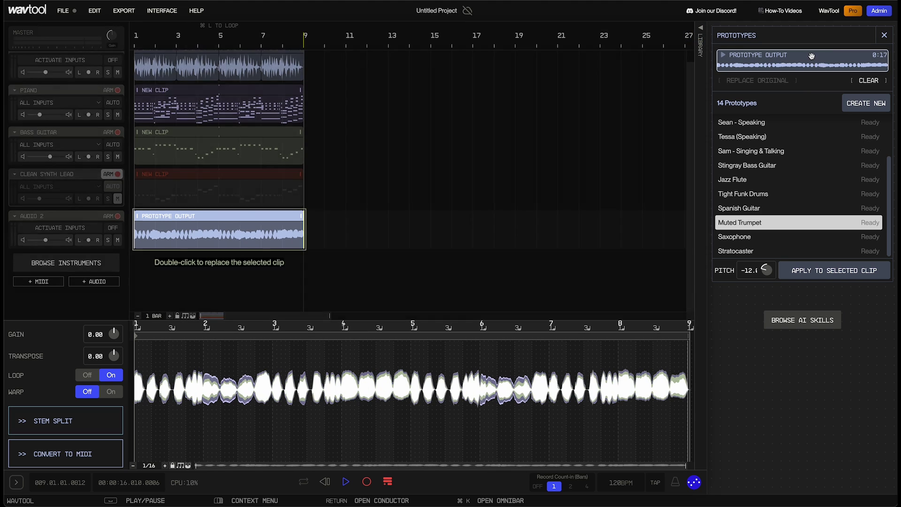